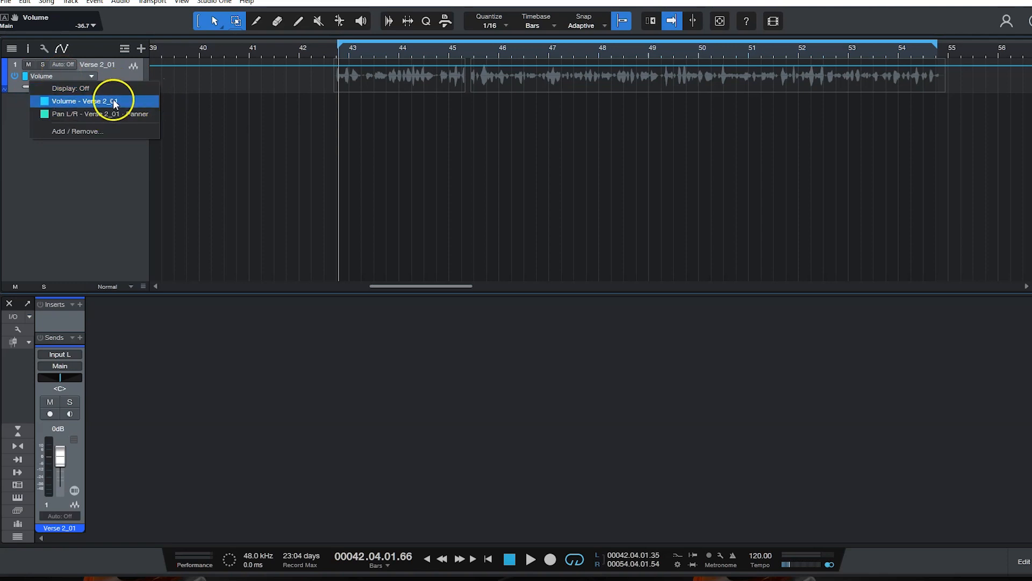
# Display the Verse 2_01 track's Pan L/R automation, return to its Volume automation, and hide the automation
pyautogui.click(118, 114)
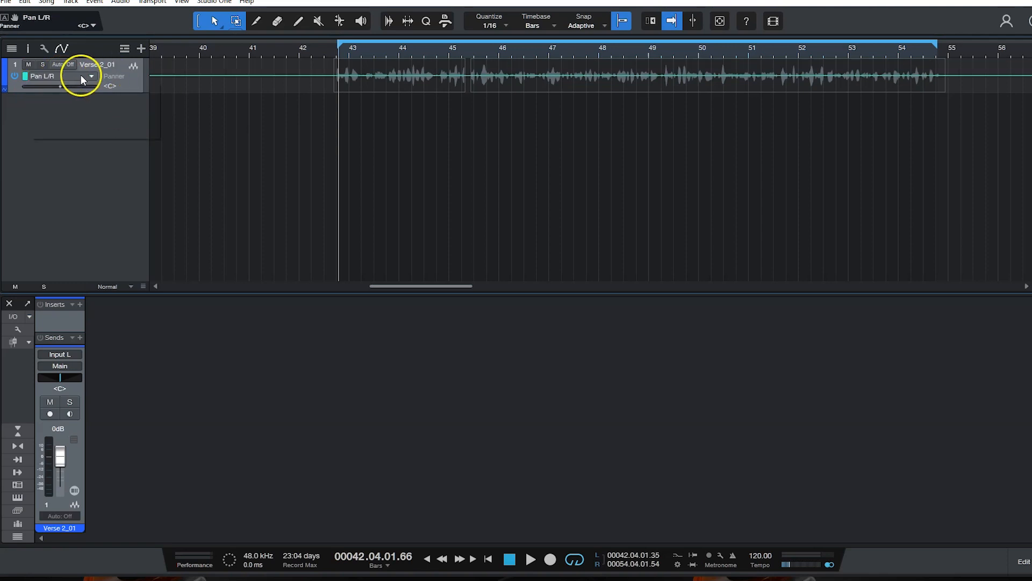
pyautogui.click(81, 77)
pyautogui.click(109, 99)
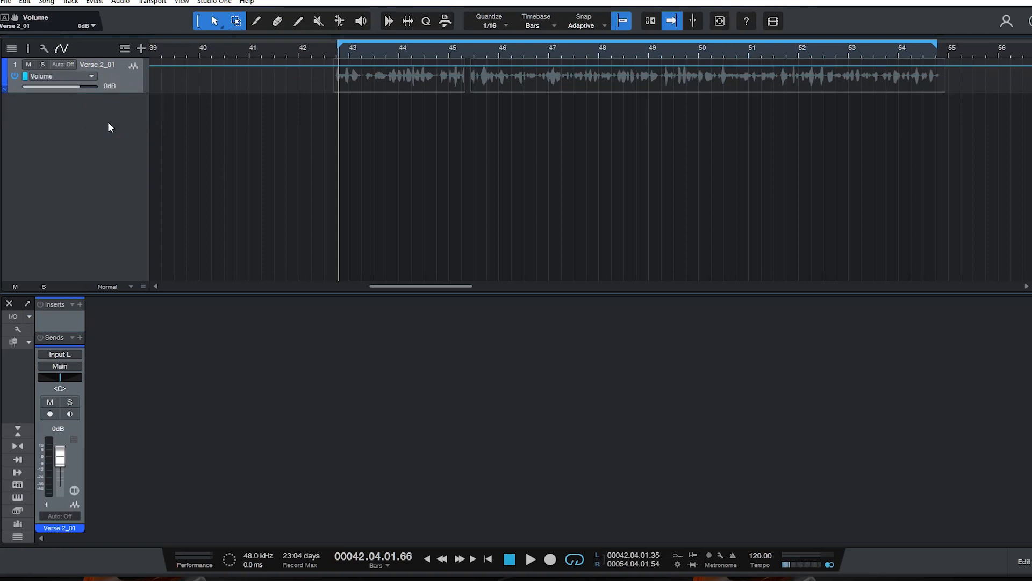
pyautogui.click(62, 49)
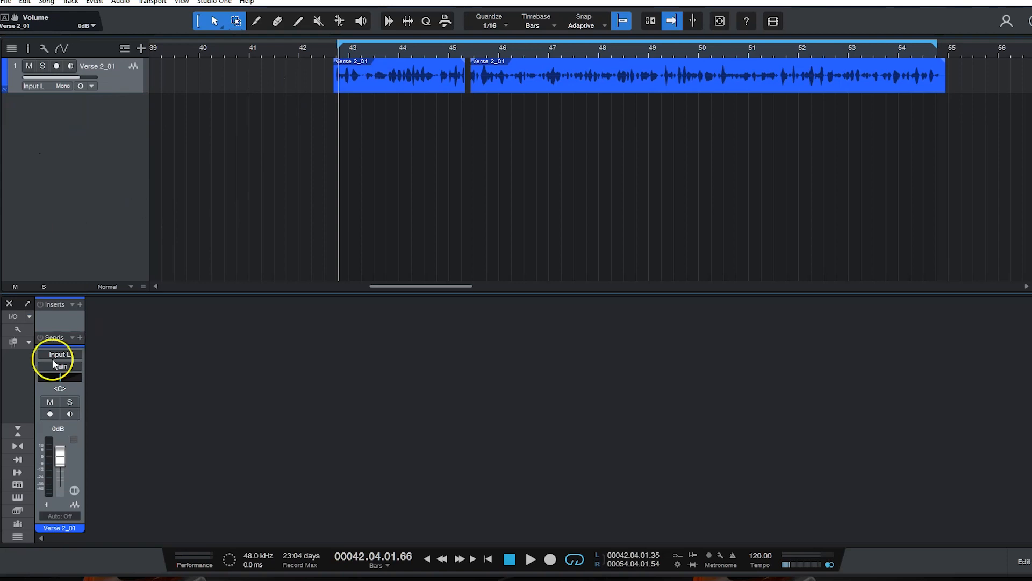
pyautogui.click(1030, 561)
pyautogui.click(1029, 561)
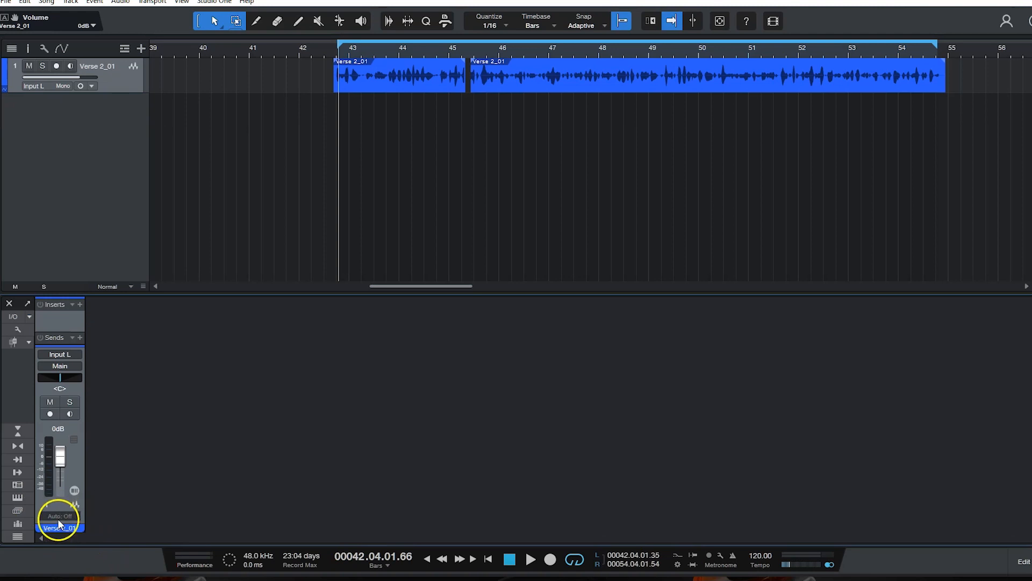
# Set the Verse 2_01 channel's automation mode to Touch and show the track's Volume automation
pyautogui.click(50, 515)
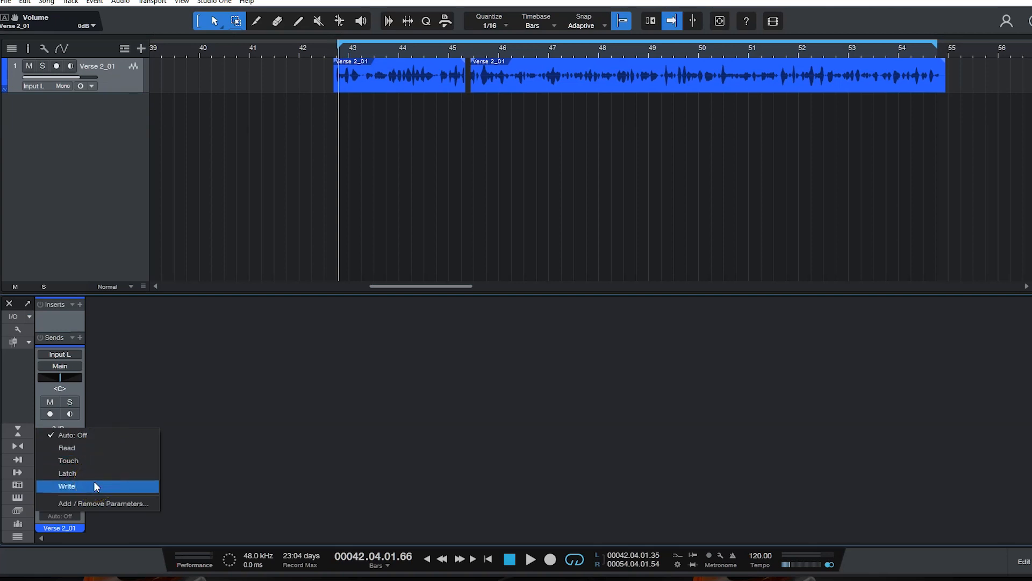
pyautogui.click(91, 456)
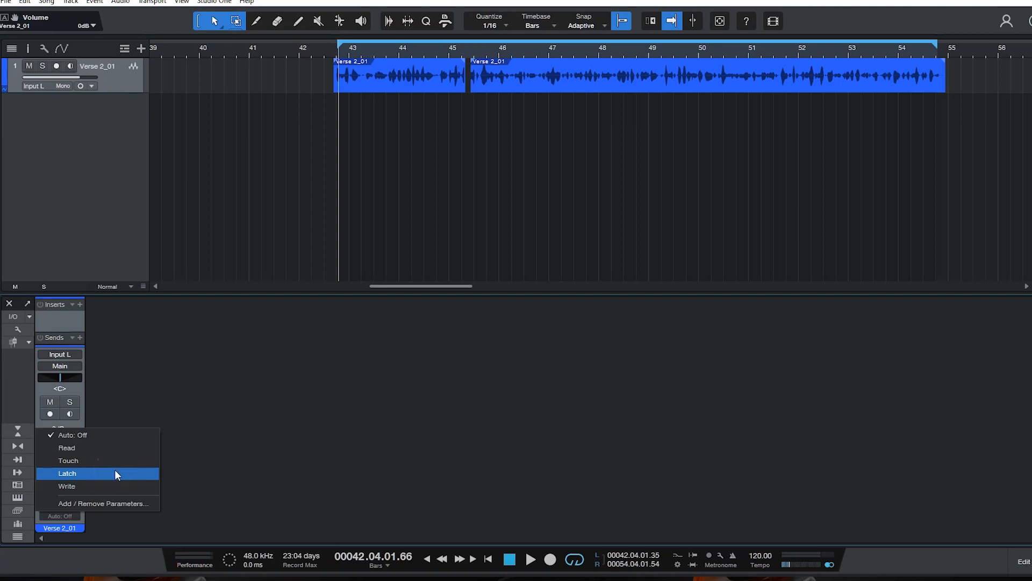
pyautogui.click(82, 461)
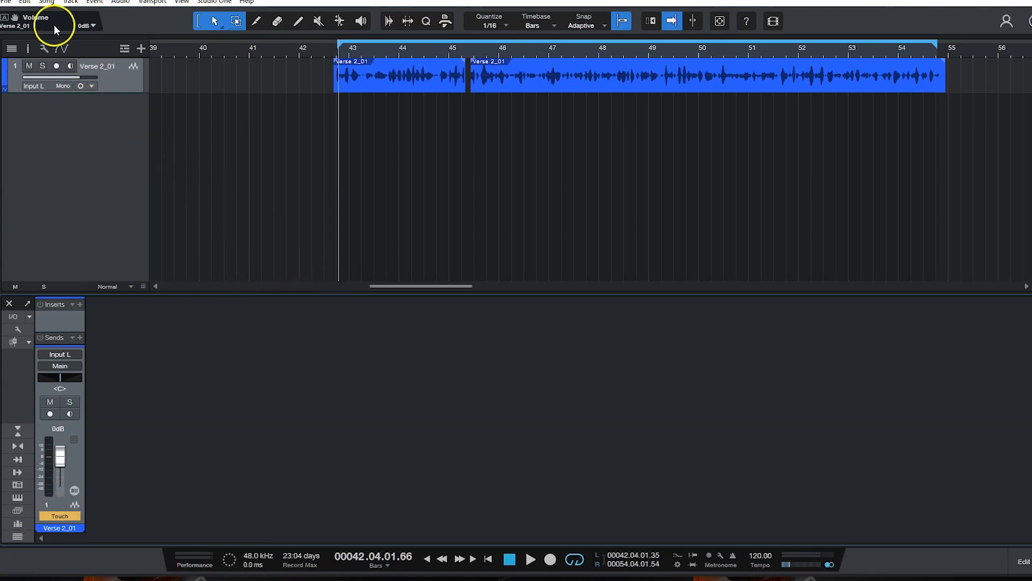
pyautogui.click(63, 48)
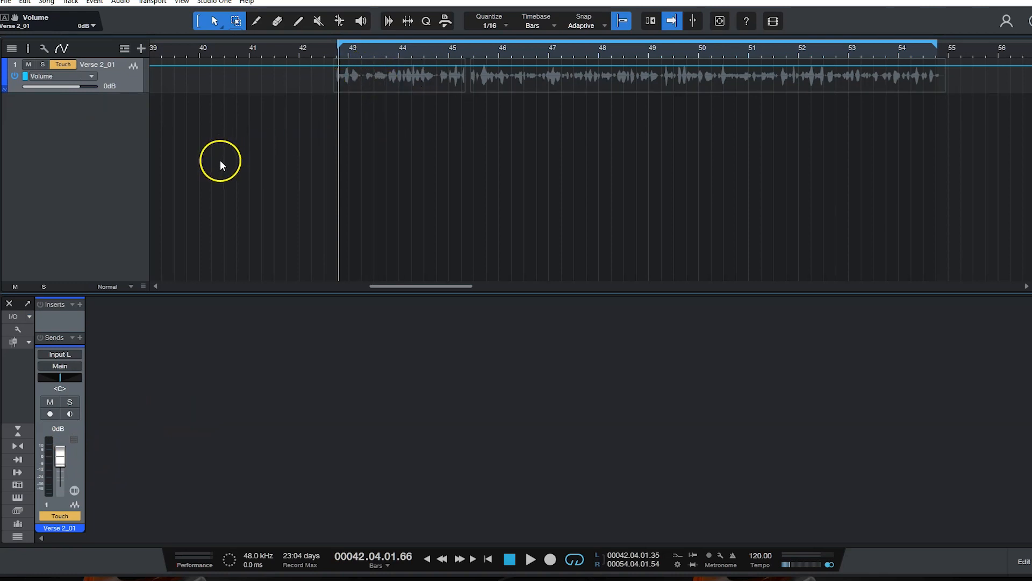
# Record volume fader moves in Touch mode during playback from the loop start to about bar 50
pyautogui.press('space')
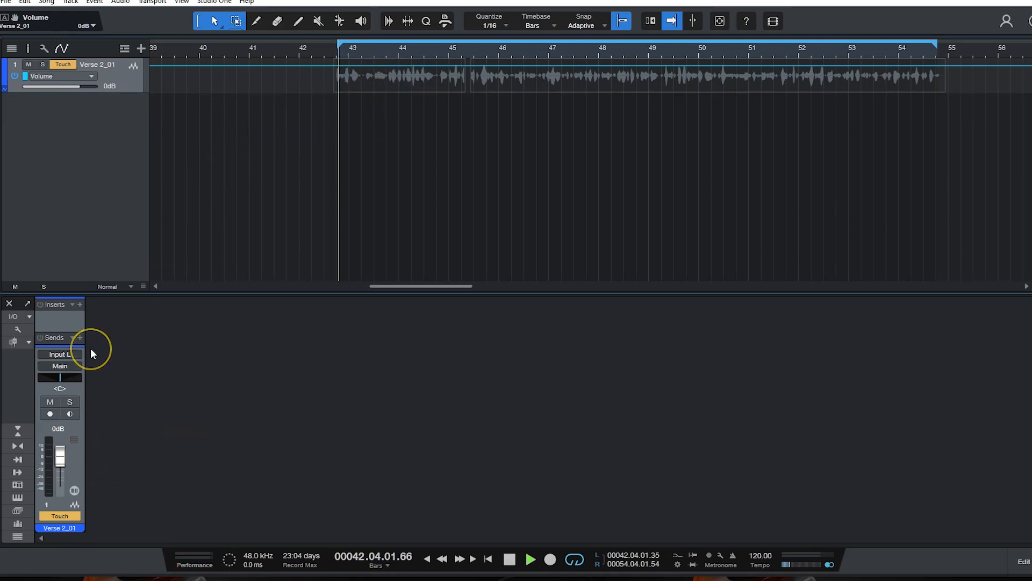
pyautogui.moveTo(60, 460)
pyautogui.mouseDown()
pyautogui.moveTo(59, 480)
pyautogui.moveTo(60, 453)
pyautogui.moveTo(61, 470)
pyautogui.mouseUp()
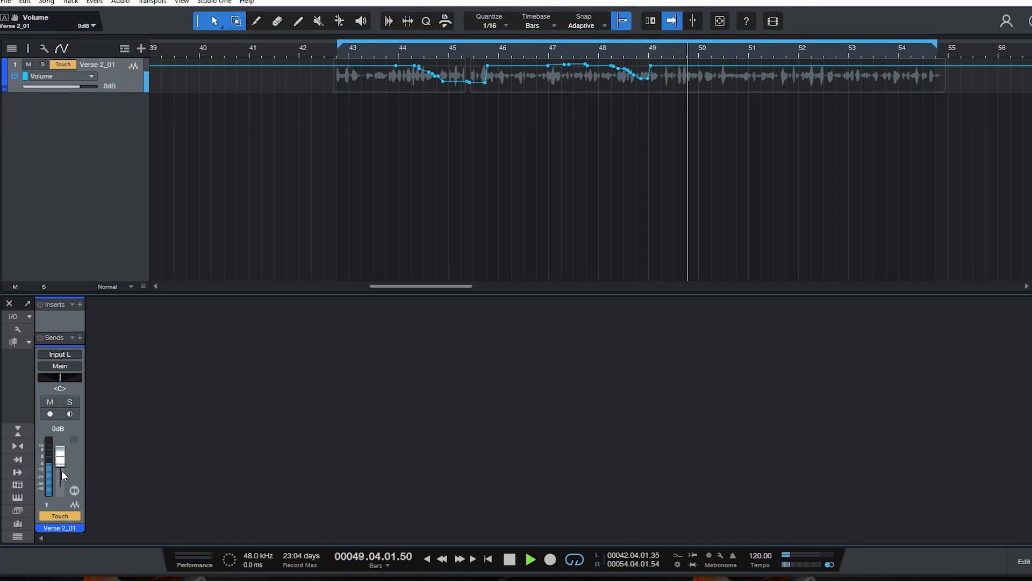
pyautogui.press('space')
pyautogui.click(58, 475)
# Switch the channel's automation mode to Latch and record volume fader moves during playback from bar 50 through the loop end
pyautogui.click(67, 517)
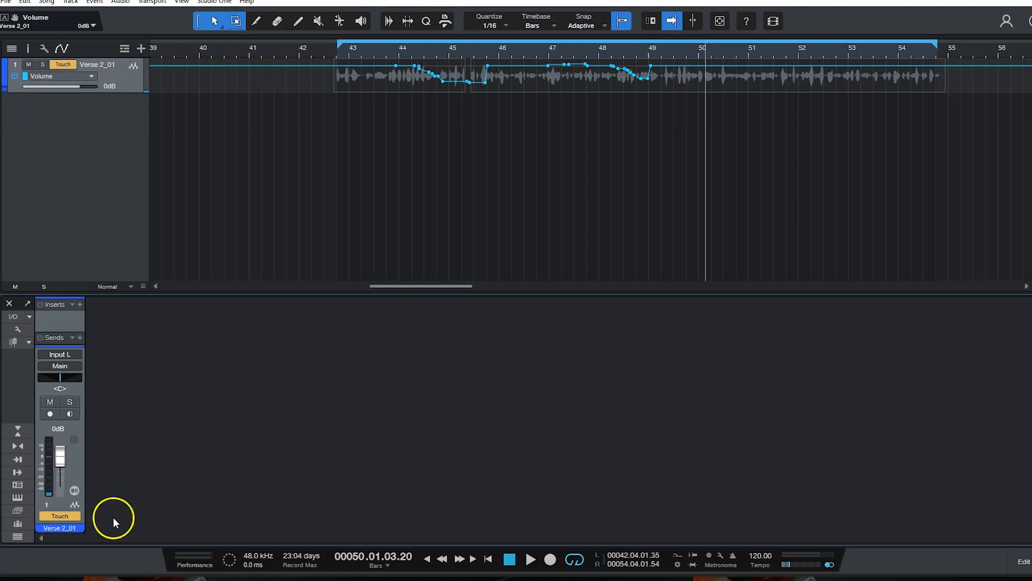
pyautogui.click(70, 514)
pyautogui.click(72, 475)
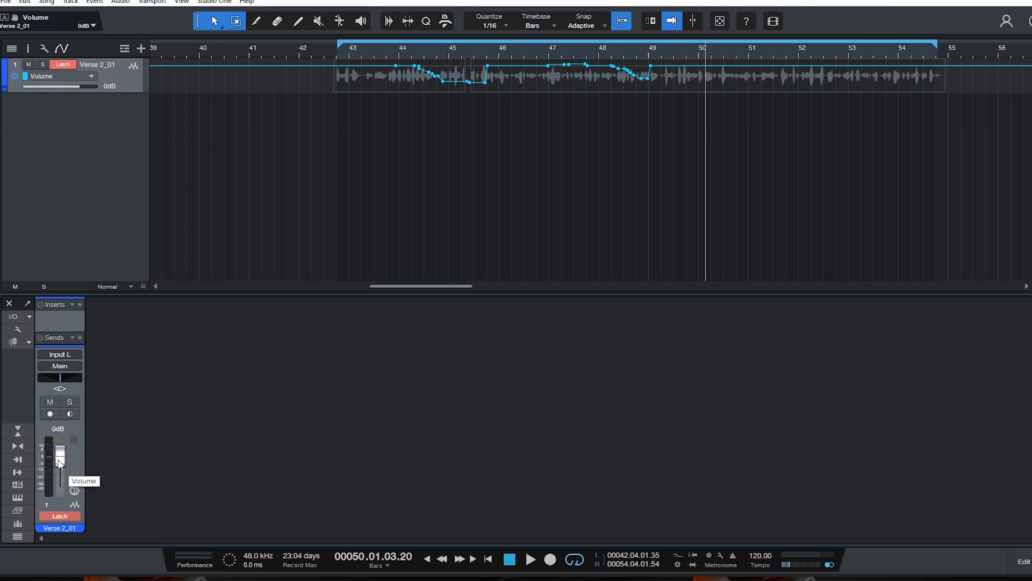
pyautogui.press('space')
pyautogui.moveTo(60, 463); pyautogui.dragTo(60, 473)
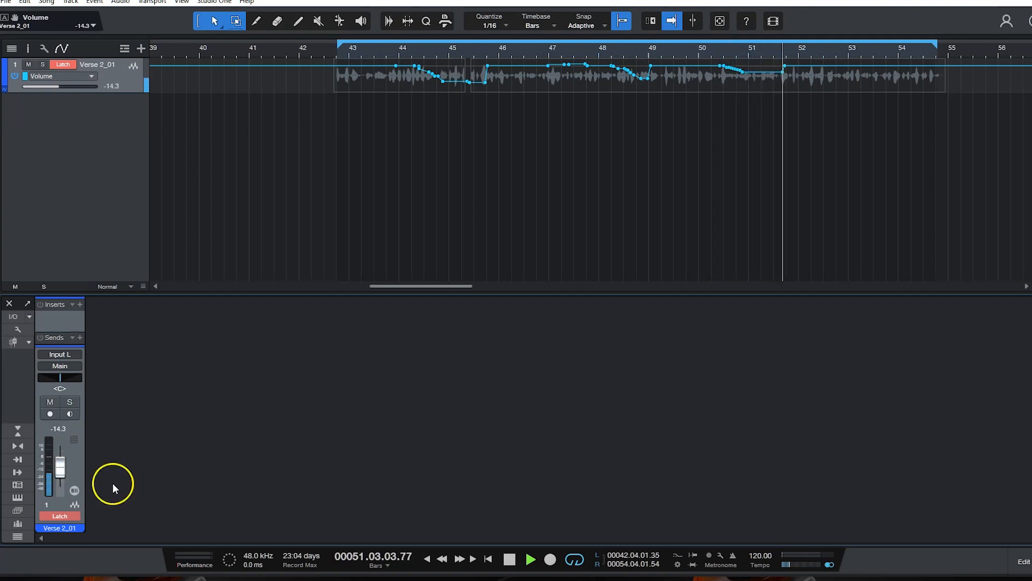
pyautogui.moveTo(56, 470)
pyautogui.mouseDown()
pyautogui.moveTo(60, 459)
pyautogui.moveTo(63, 476)
pyautogui.mouseUp()
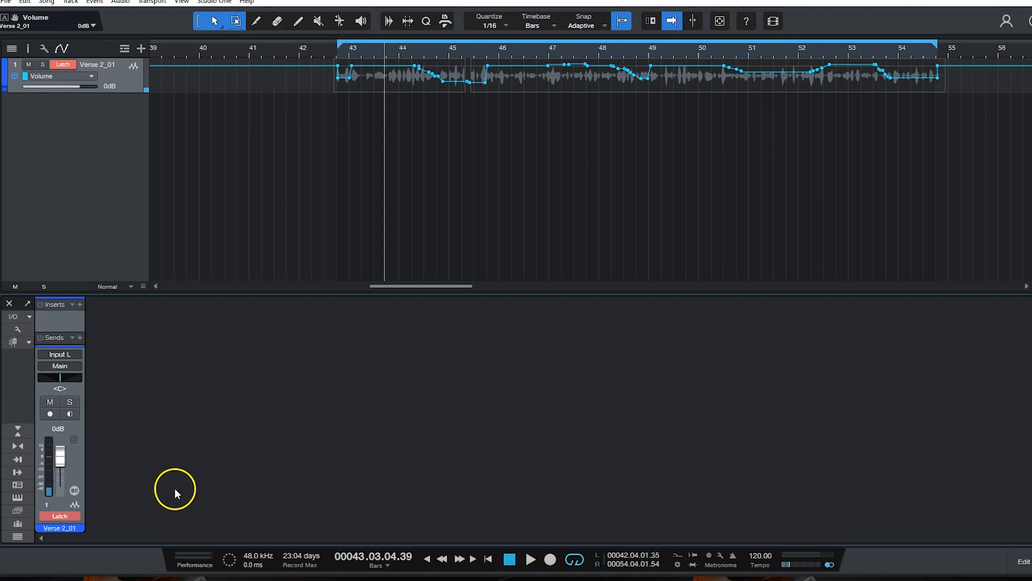
# Set the channel's automation mode to Read and play the section with the recorded volume automation
pyautogui.click(67, 516)
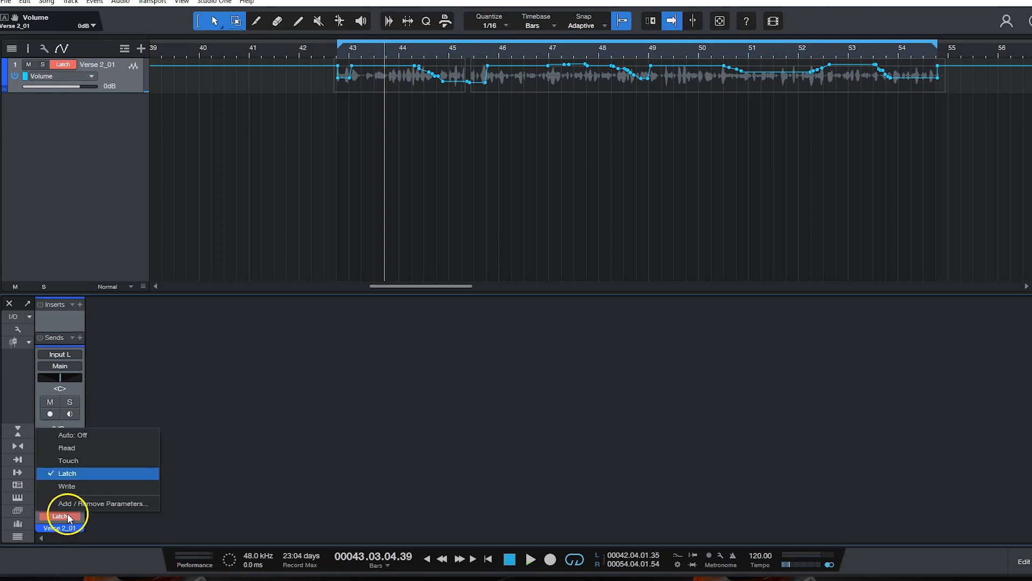
pyautogui.click(67, 449)
pyautogui.press('KP_Subtract')
pyautogui.press('space')
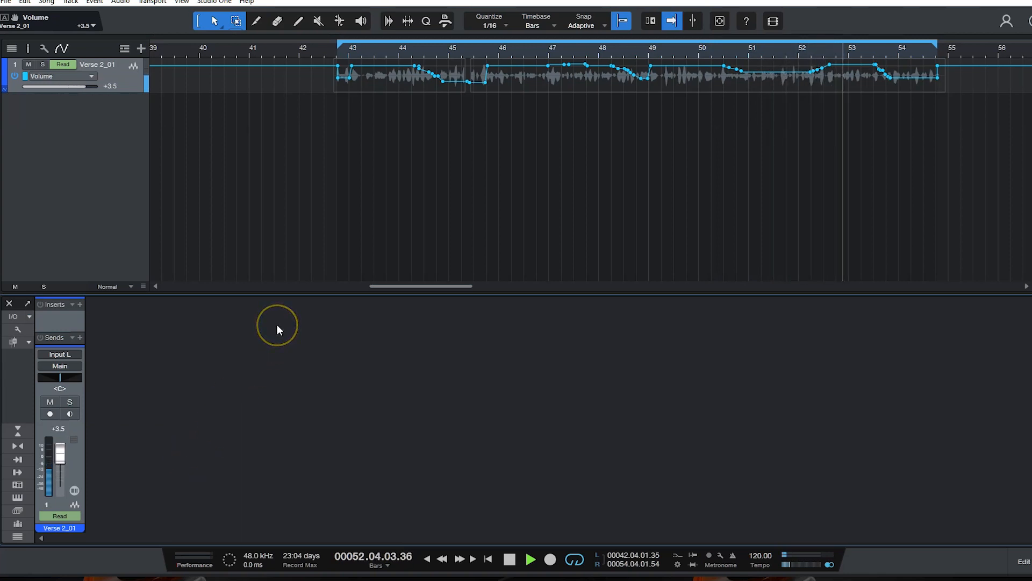
pyautogui.press('space')
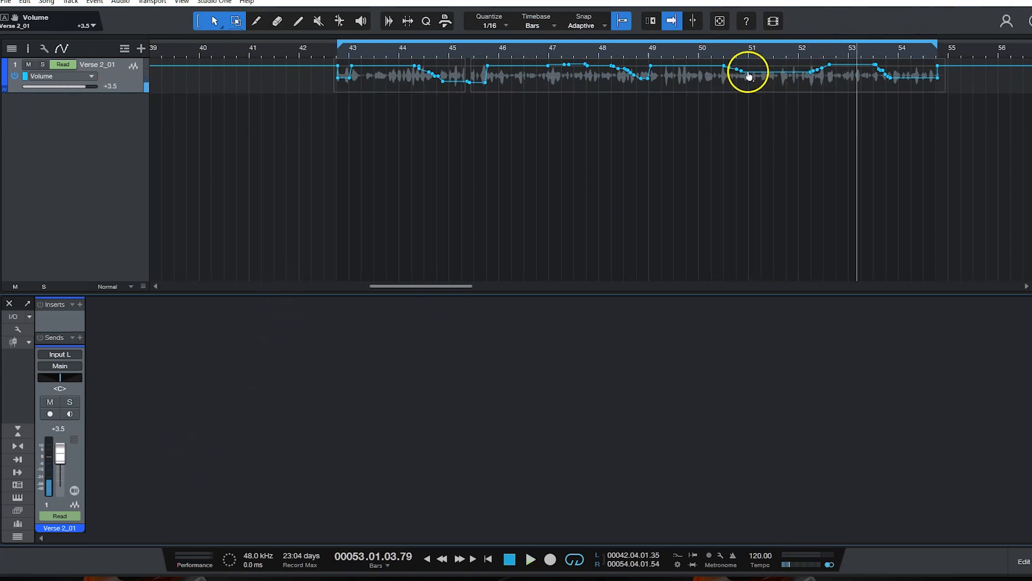
# Lower the volume envelope with points near bars 51 and 52, audition the edit, and return the playhead to the loop start
pyautogui.moveTo(743, 75)
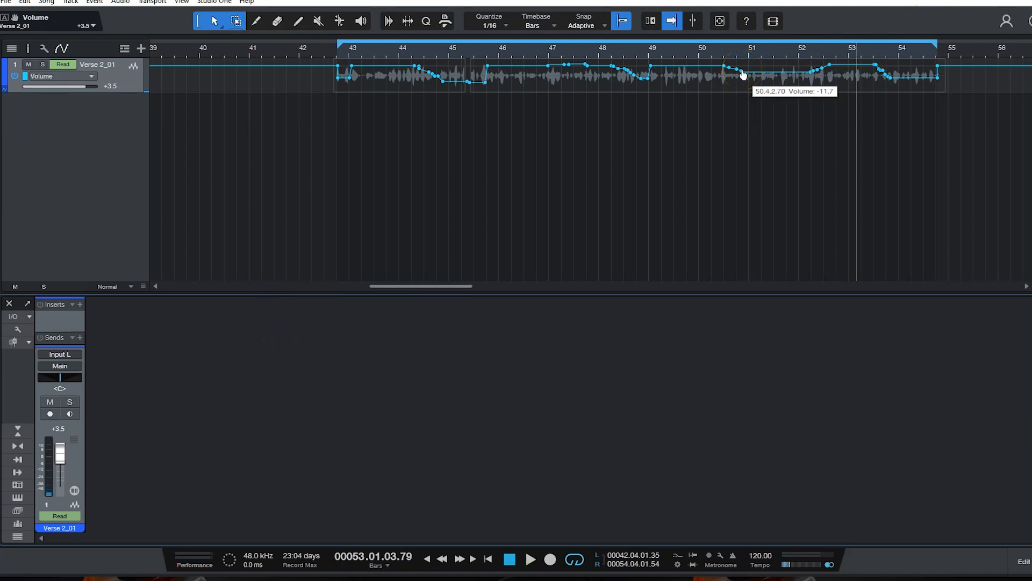
pyautogui.moveTo(743, 75); pyautogui.dragTo(751, 84)
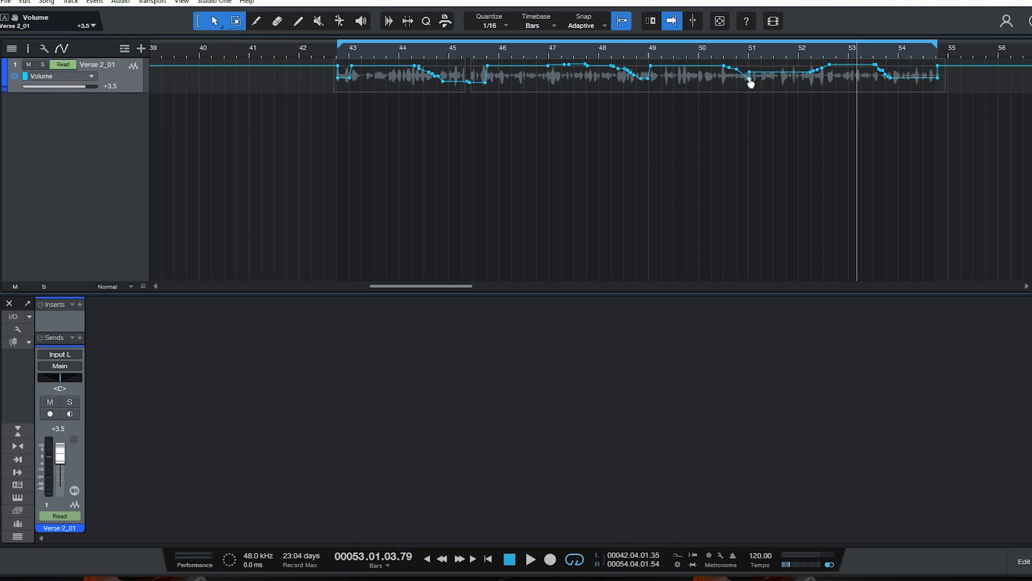
pyautogui.click(725, 50)
pyautogui.press('space')
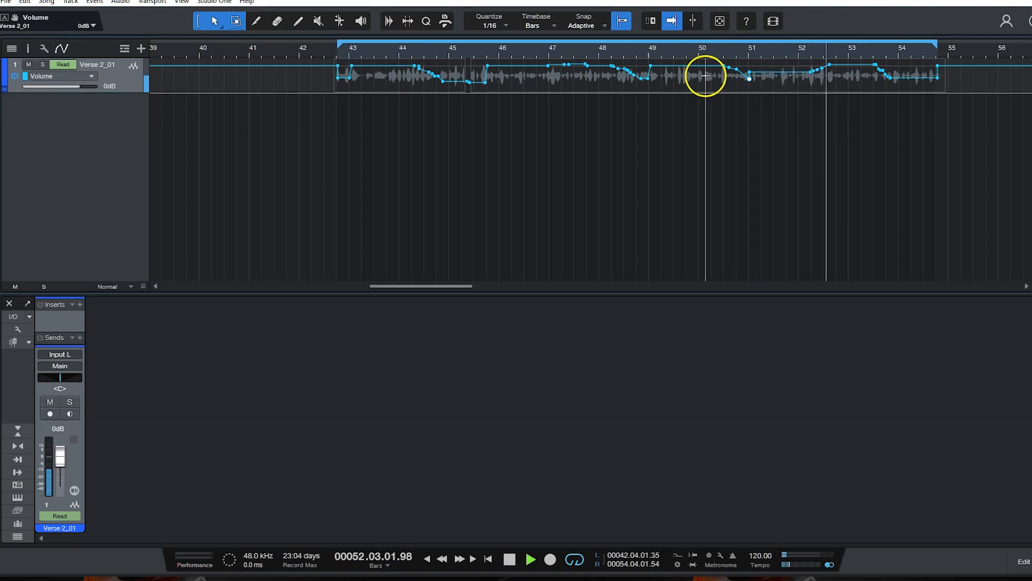
pyautogui.click(803, 79)
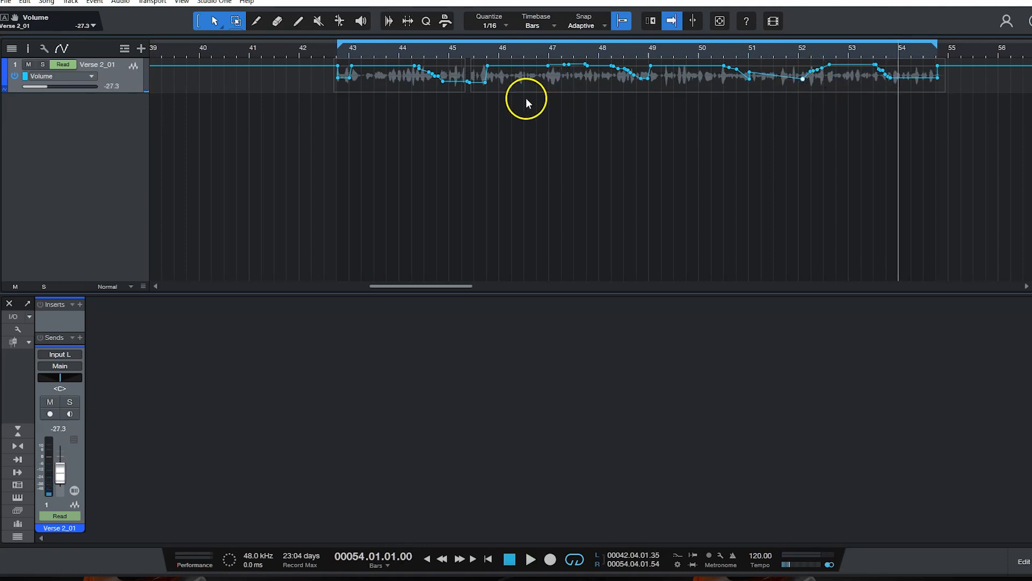
pyautogui.click(338, 51)
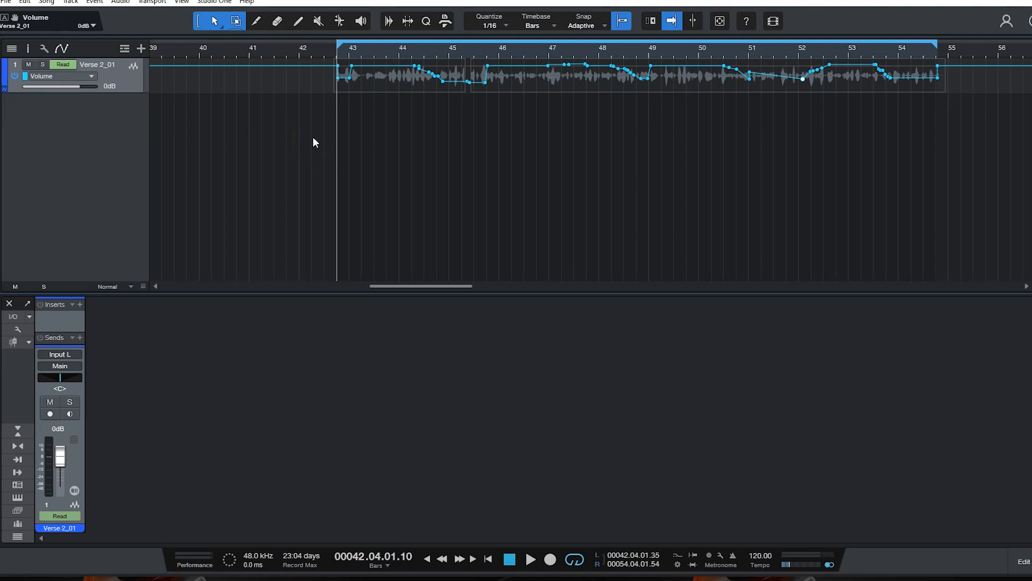
# Switch the channel's automation mode to Auto: Off and back to Read
pyautogui.click(59, 516)
pyautogui.click(81, 433)
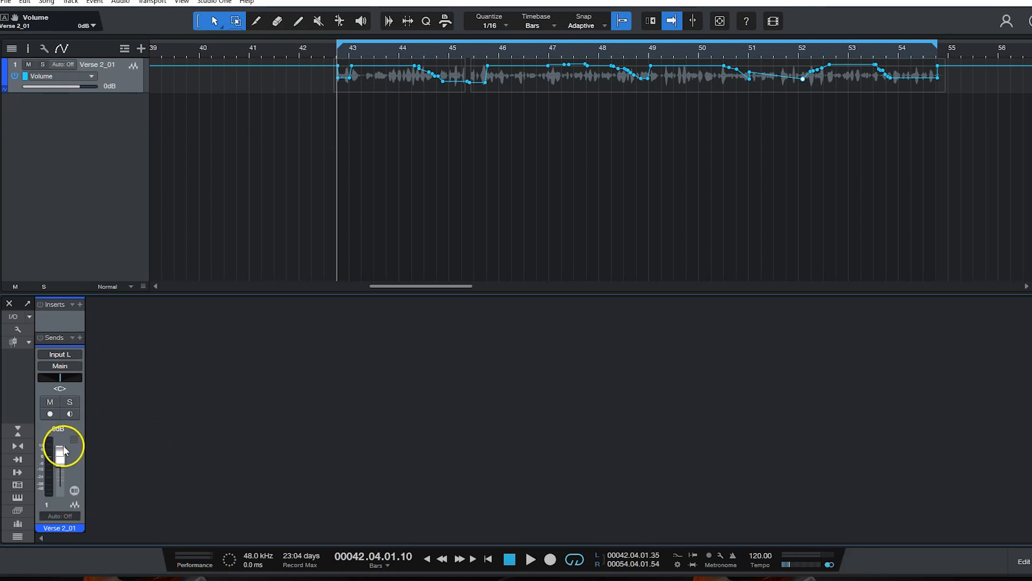
pyautogui.click(59, 514)
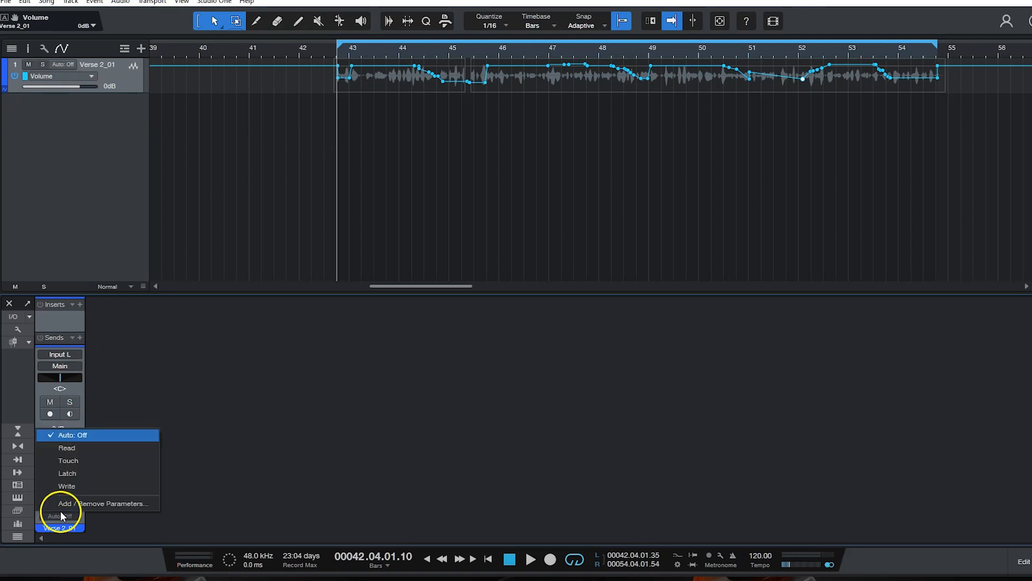
pyautogui.click(79, 447)
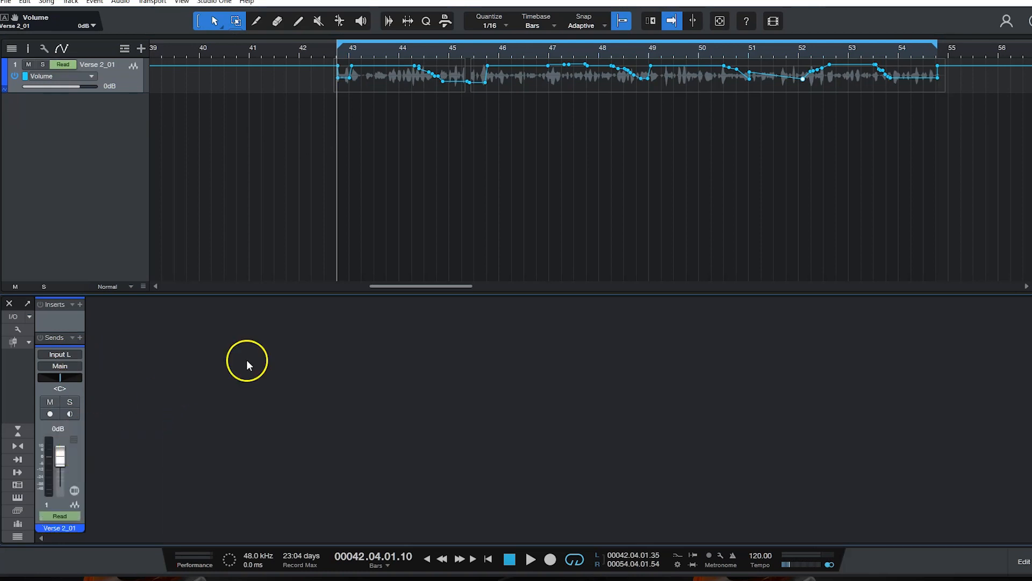
# Insert the PreSonus Analog Delay on the Verse 2_01 channel and move its window below the track
pyautogui.click(79, 304)
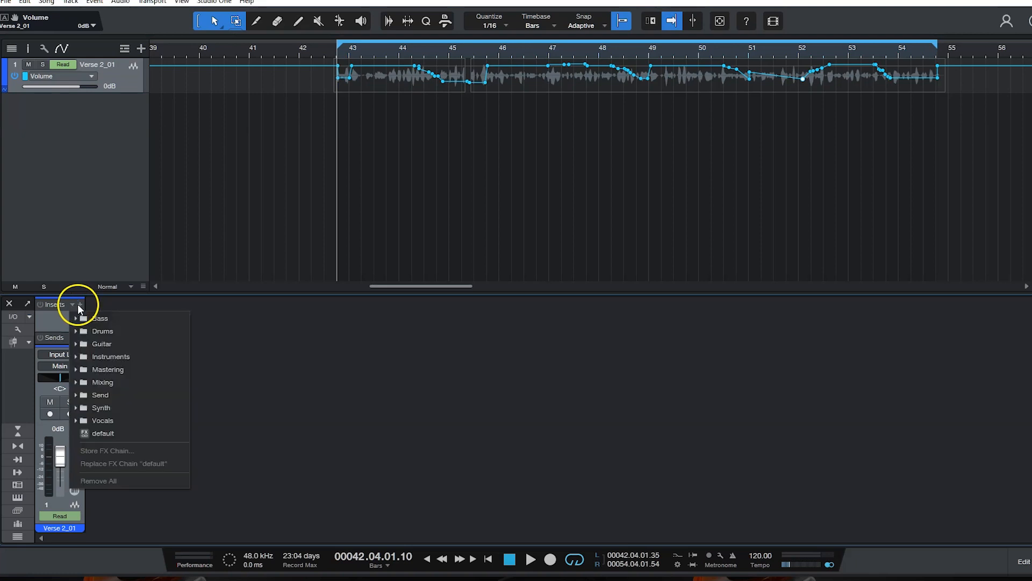
pyautogui.click(78, 304)
pyautogui.click(79, 305)
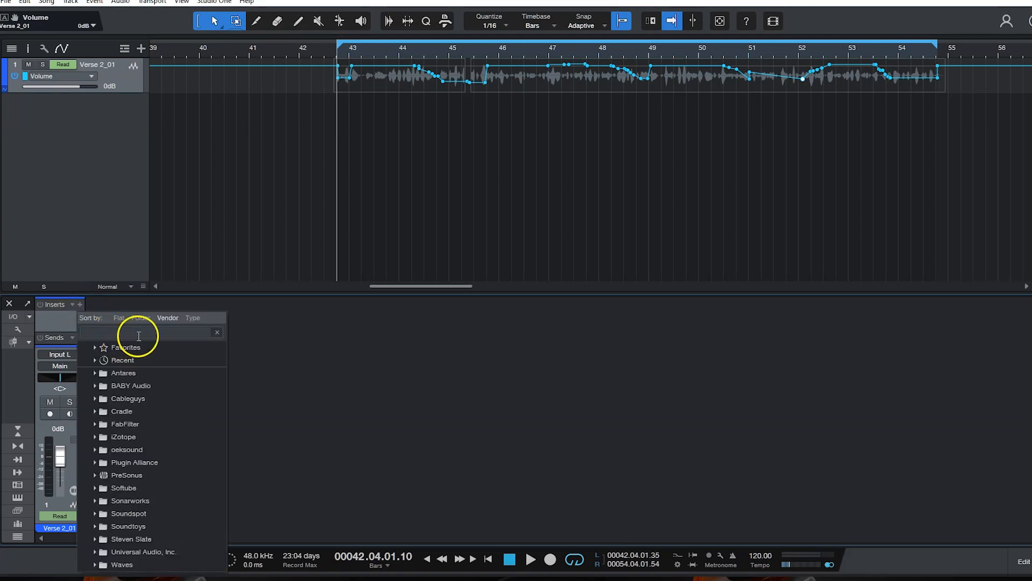
pyautogui.click(95, 475)
pyautogui.click(113, 448)
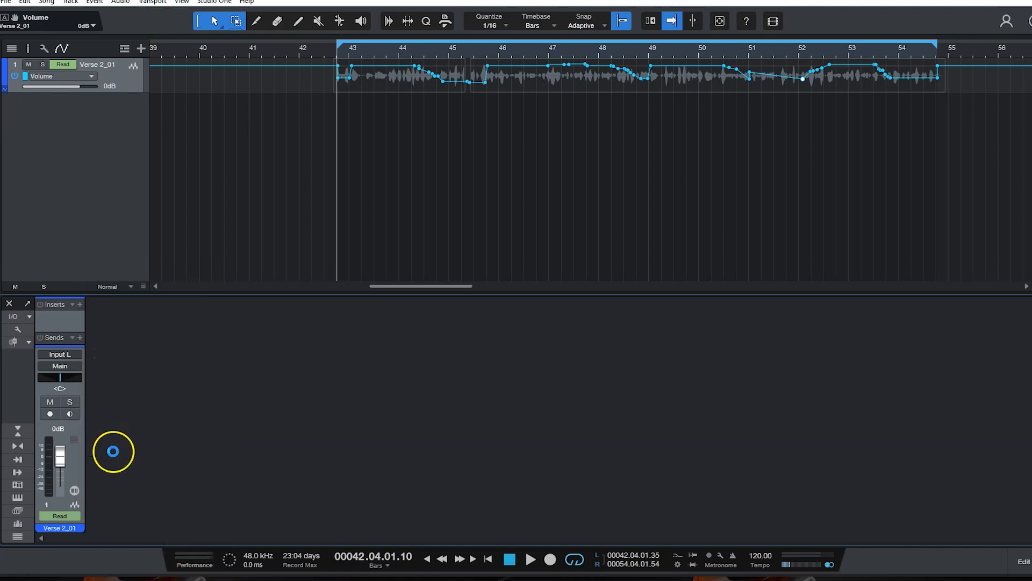
pyautogui.moveTo(479, 127); pyautogui.dragTo(396, 192)
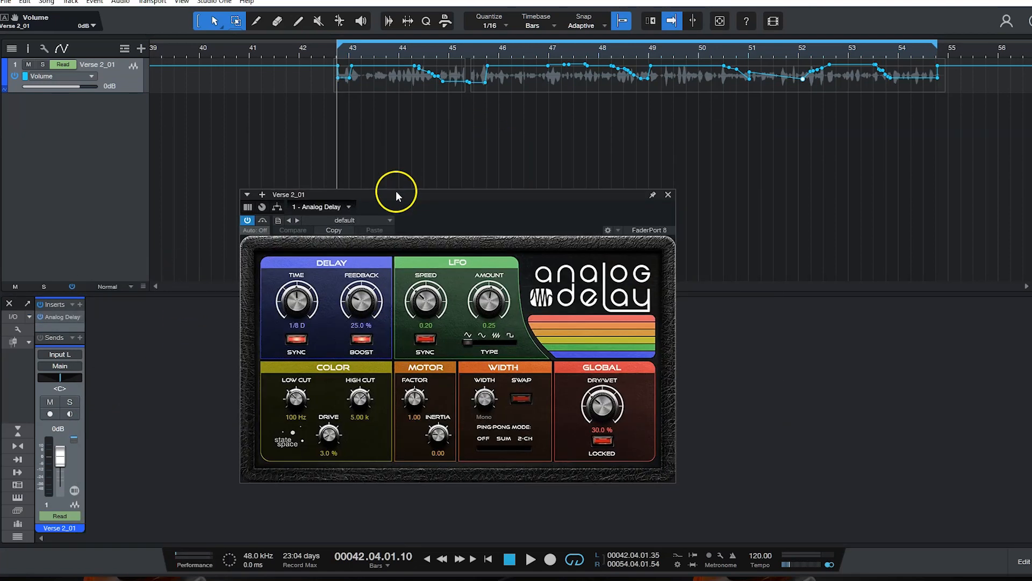
# Turn the Verse 2_01 channel's automation off and play the vocal through the Analog Delay
pyautogui.click(253, 231)
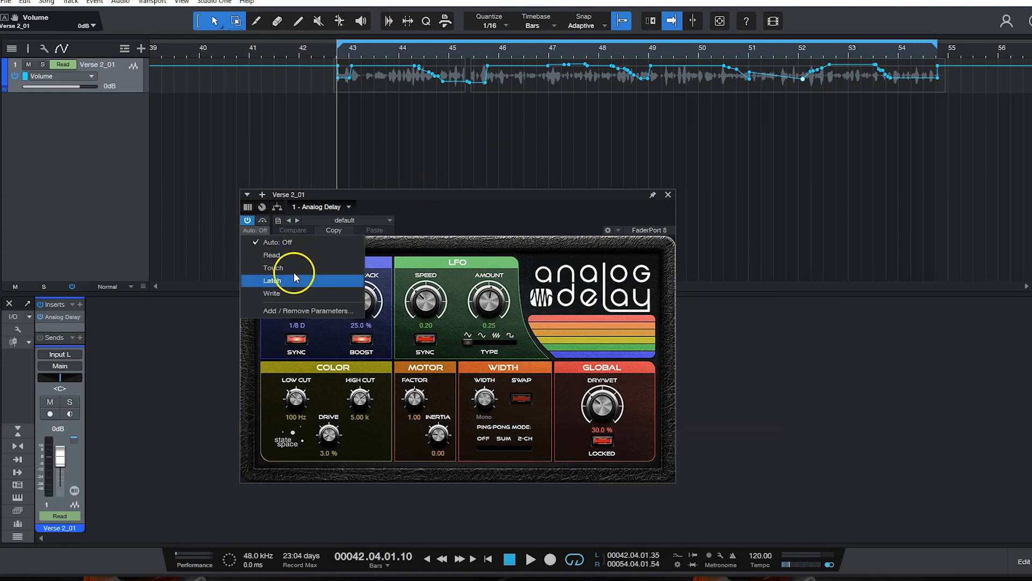
pyautogui.click(405, 202)
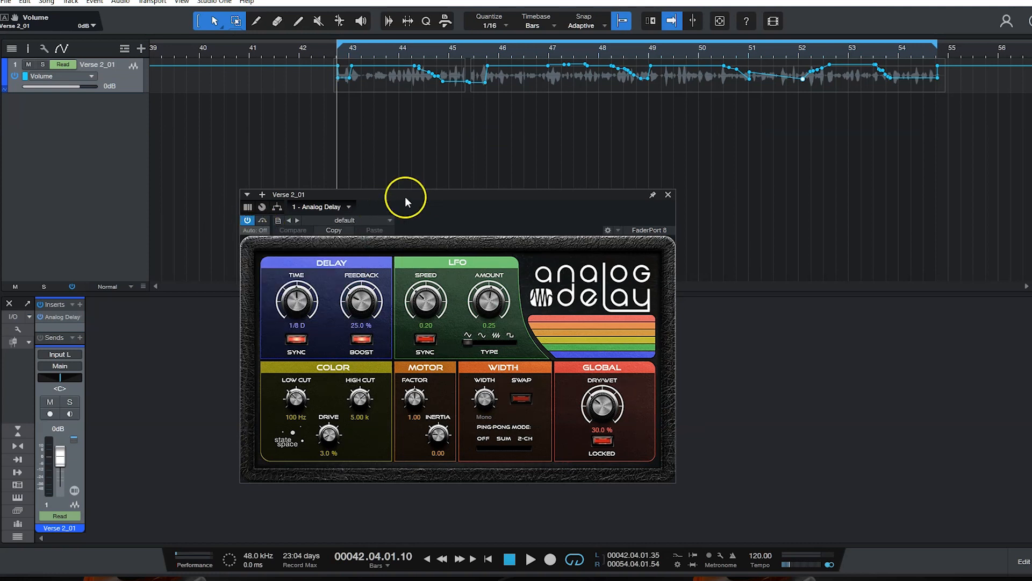
pyautogui.click(75, 516)
pyautogui.click(93, 433)
pyautogui.press('space')
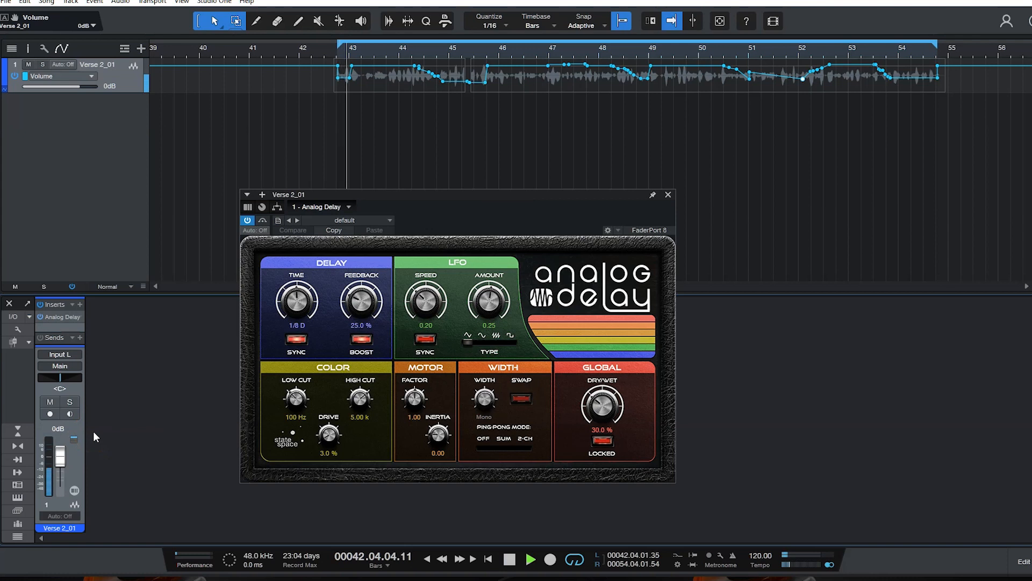
pyautogui.click(158, 322)
pyautogui.press('space')
# Bypass the Analog Delay and set the Verse 2_01 channel's automation mode to Read
pyautogui.click(263, 220)
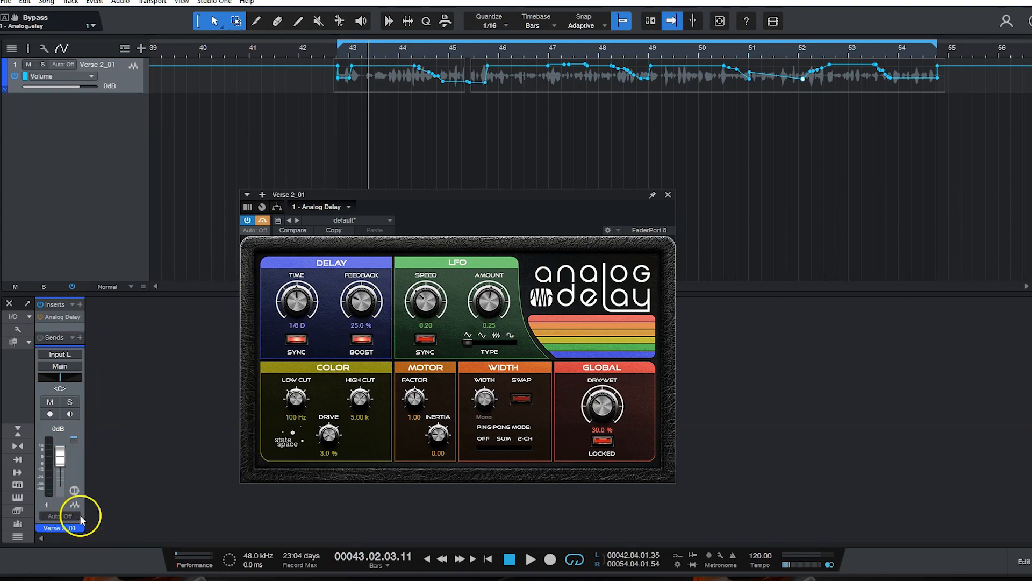
pyautogui.click(56, 526)
pyautogui.click(60, 514)
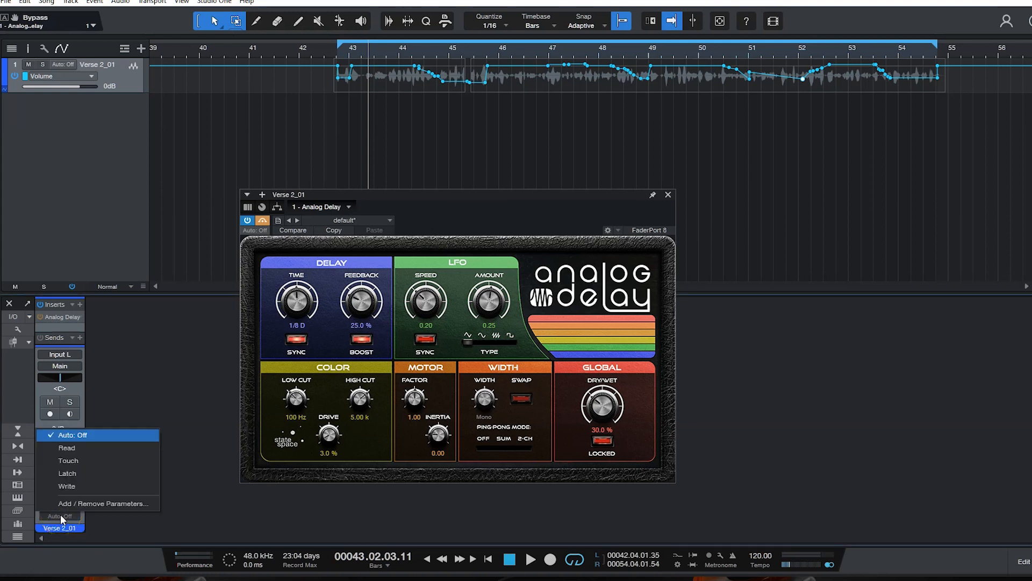
pyautogui.click(81, 447)
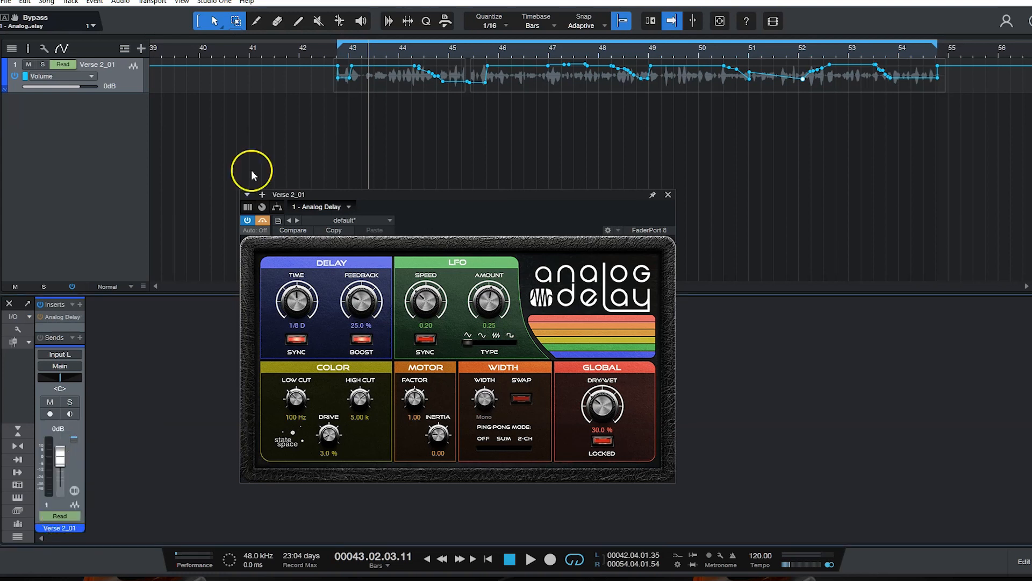
# Play the start of the vocal twice with the volume automation in Read mode, shifting the Analog Delay window further below the track
pyautogui.click(334, 52)
pyautogui.press('space')
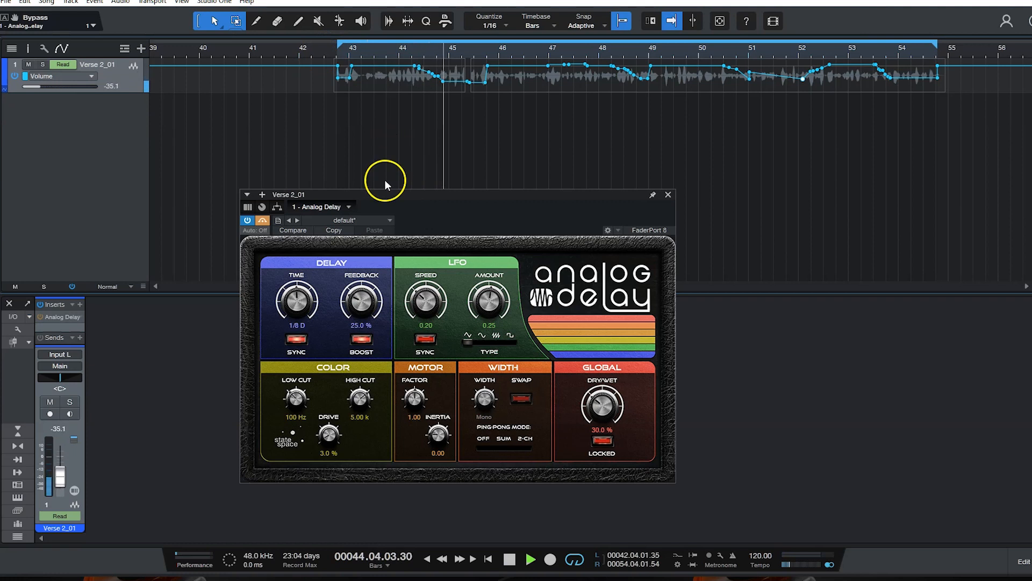
pyautogui.press('space')
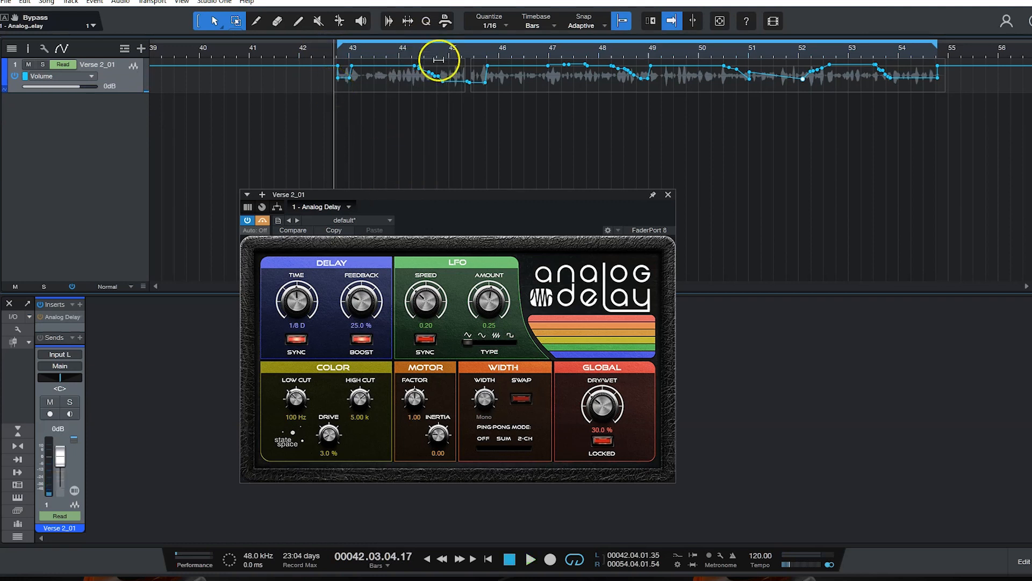
pyautogui.moveTo(450, 203); pyautogui.dragTo(509, 217)
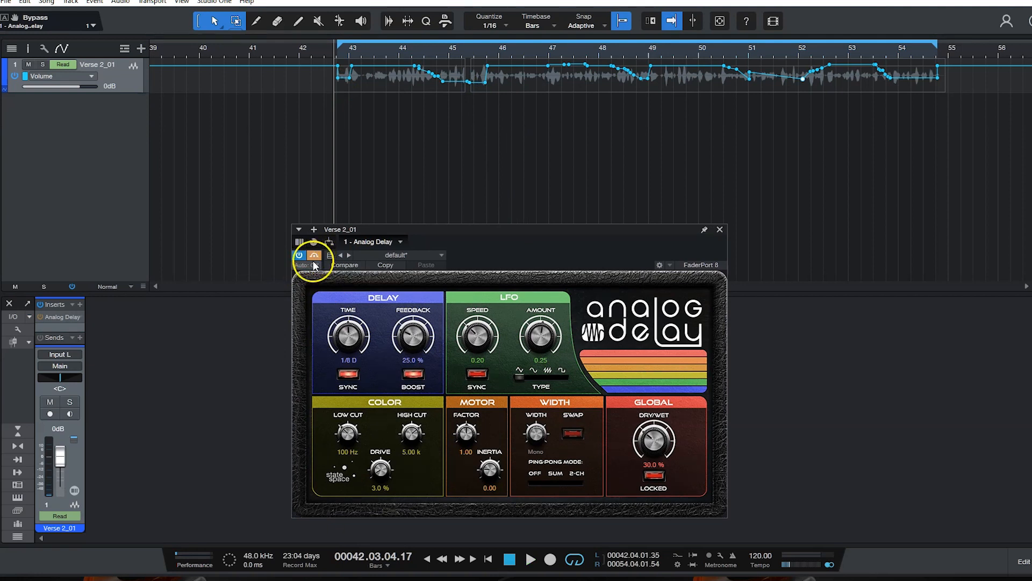
pyautogui.press('space')
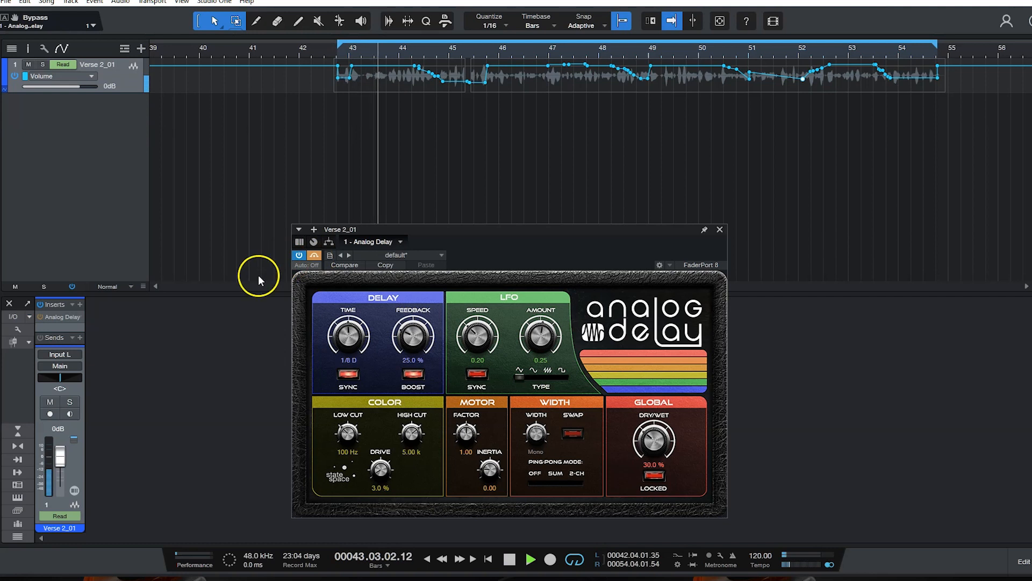
pyautogui.press('space')
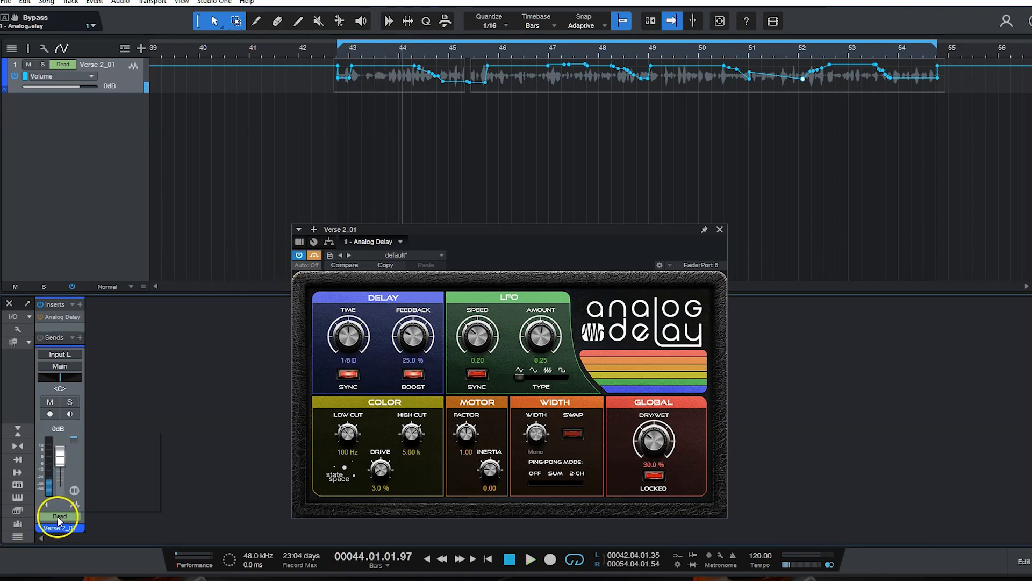
# Set the Verse 2_01 channel's automation mode to Auto: Off and return the playhead to the start of the vocal
pyautogui.click(75, 516)
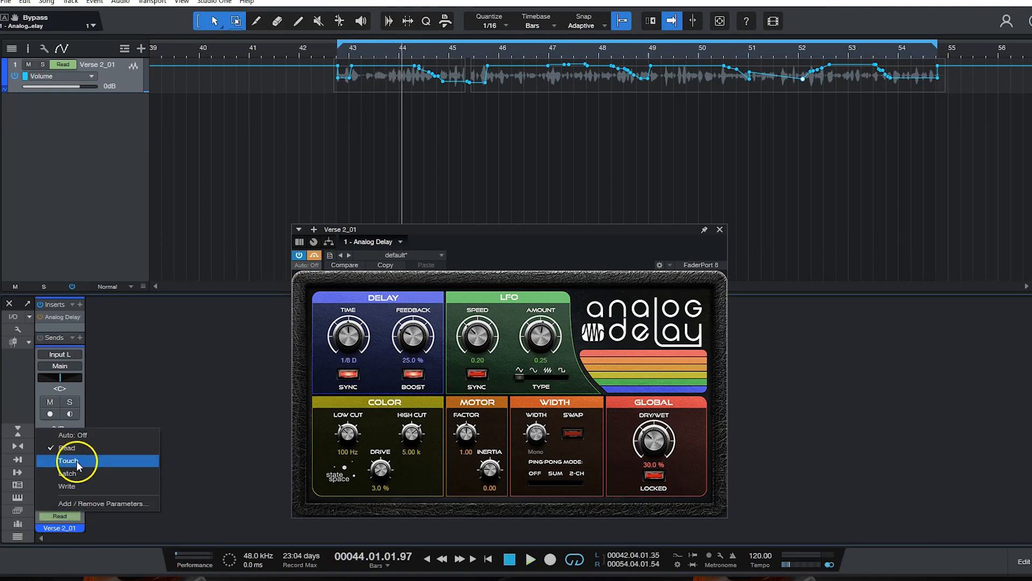
pyautogui.click(76, 437)
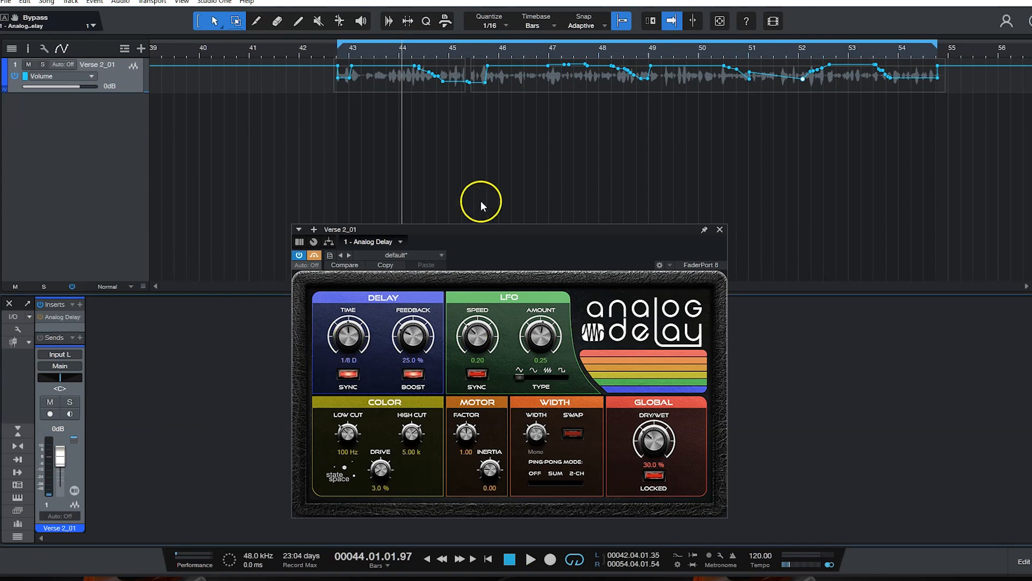
pyautogui.moveTo(476, 231); pyautogui.dragTo(421, 231)
pyautogui.press('KP_0')
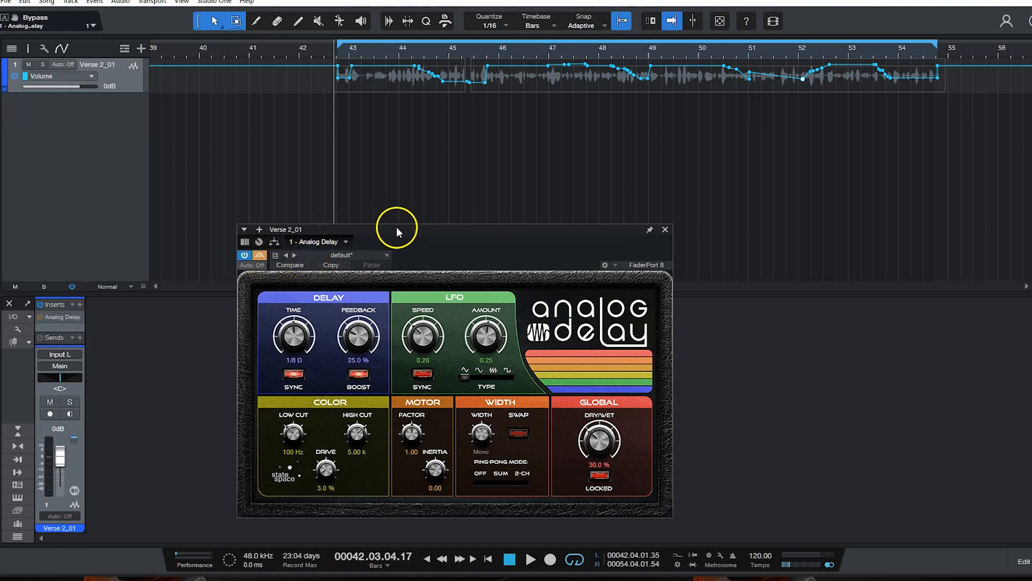
# Set the Analog Delay plug-in's own automation mode to Touch
pyautogui.moveTo(396, 227); pyautogui.dragTo(447, 228)
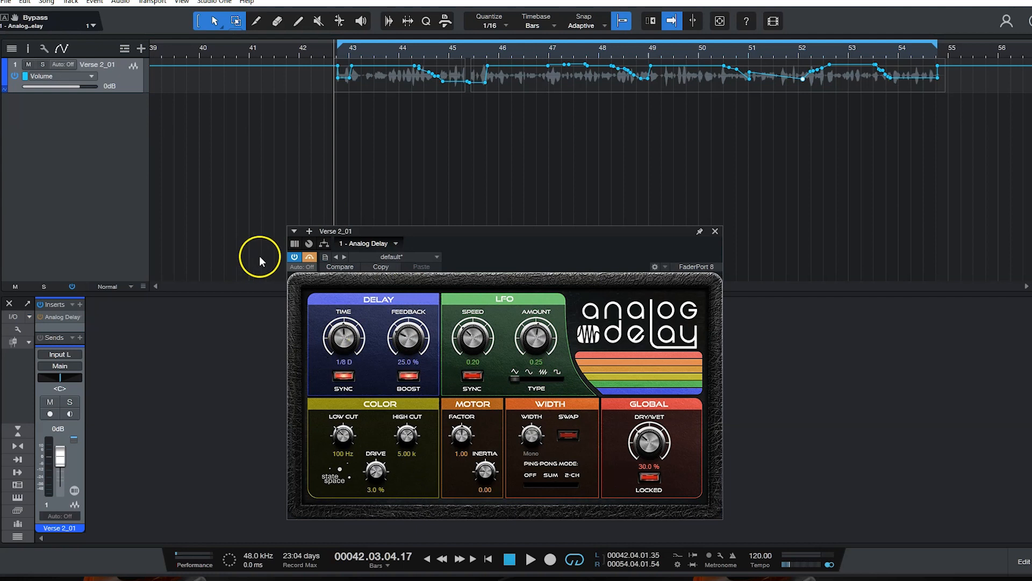
pyautogui.click(310, 265)
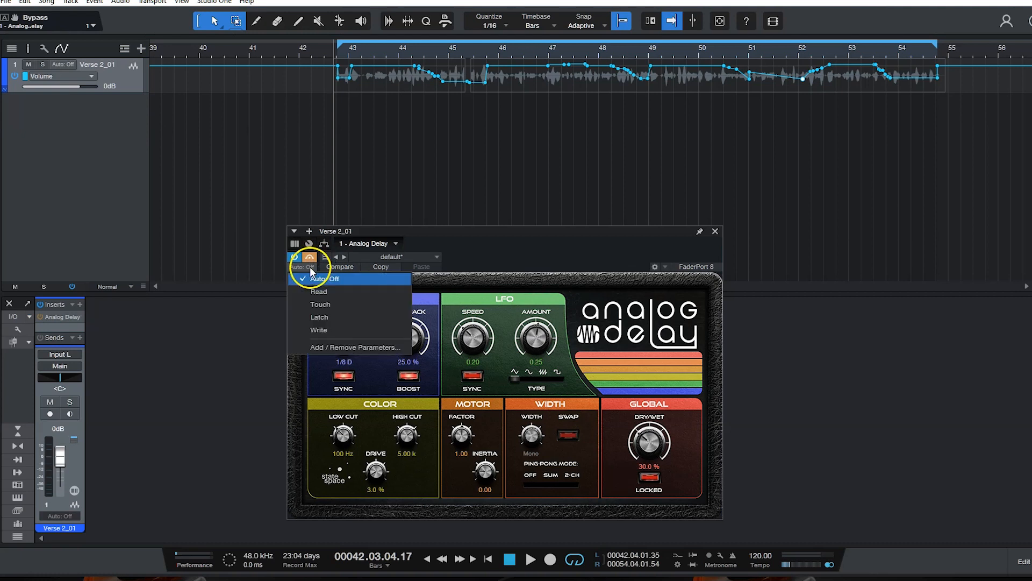
pyautogui.click(319, 305)
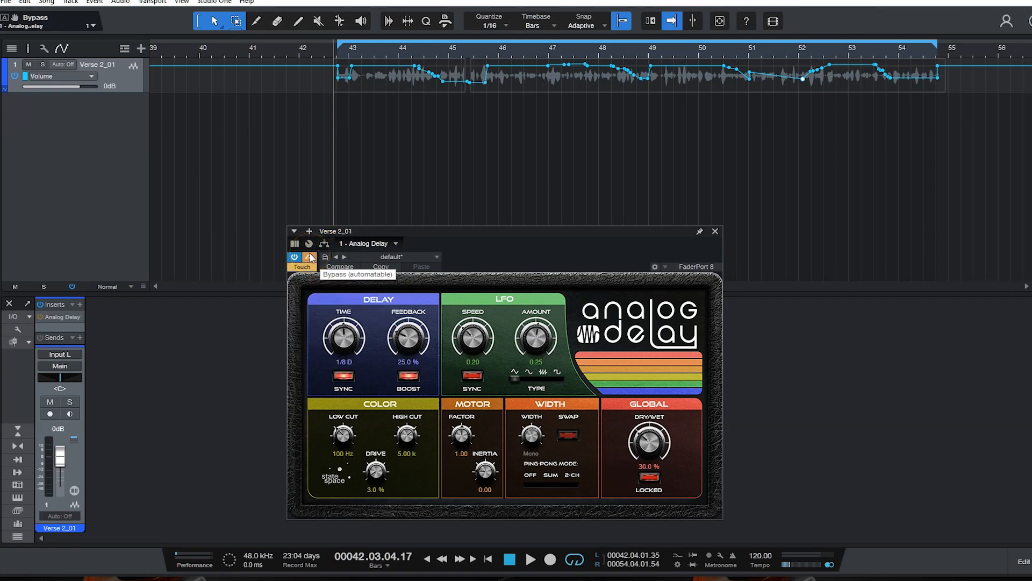
# Record bypass automation during playback up to bar 54, toggling the Analog Delay's bypass off and on for short sections of the vocal
pyautogui.press('space')
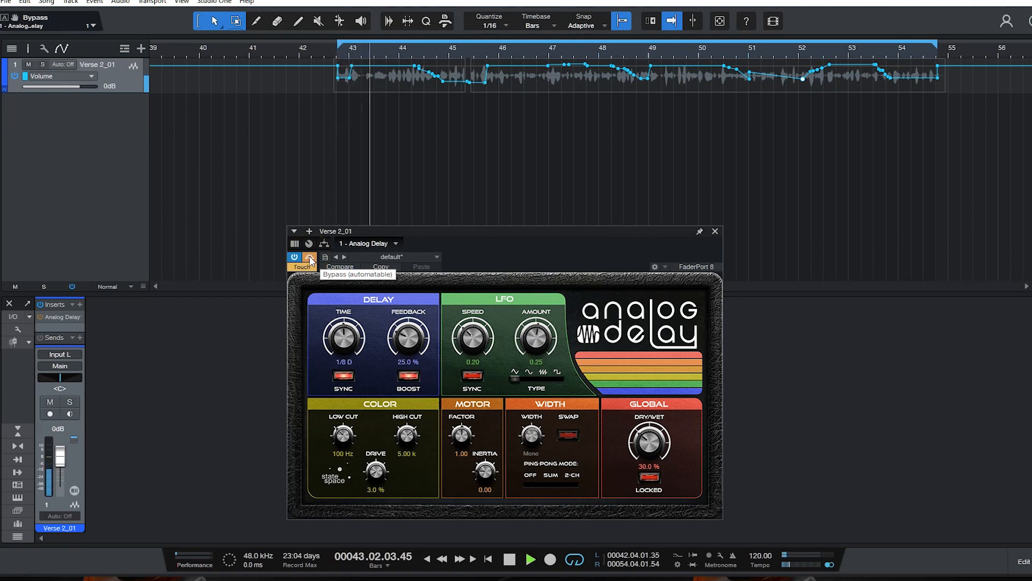
pyautogui.click(310, 257)
pyautogui.click(310, 257)
pyautogui.click(310, 258)
pyautogui.click(309, 258)
pyautogui.click(310, 257)
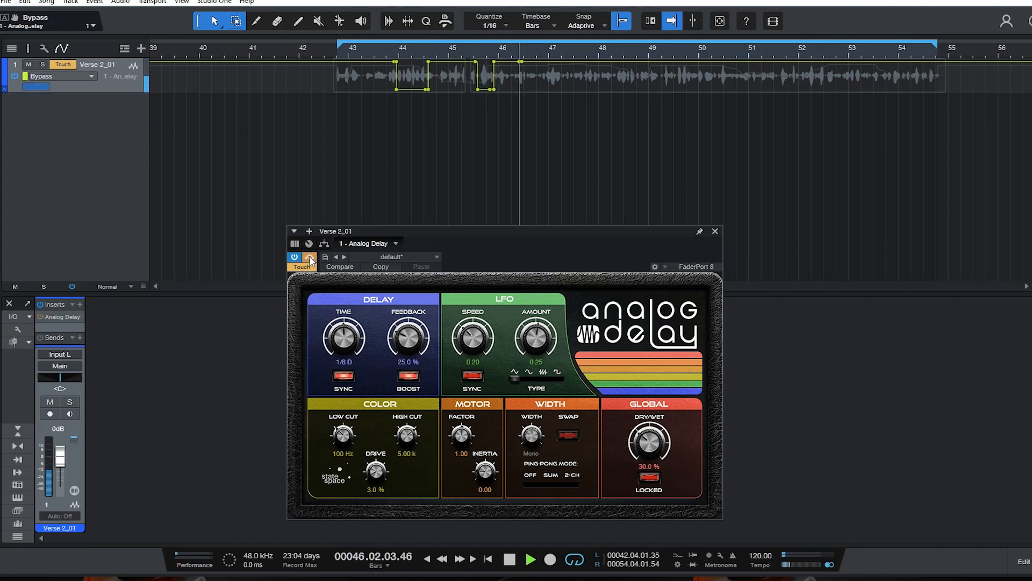
pyautogui.click(310, 258)
pyautogui.click(310, 258)
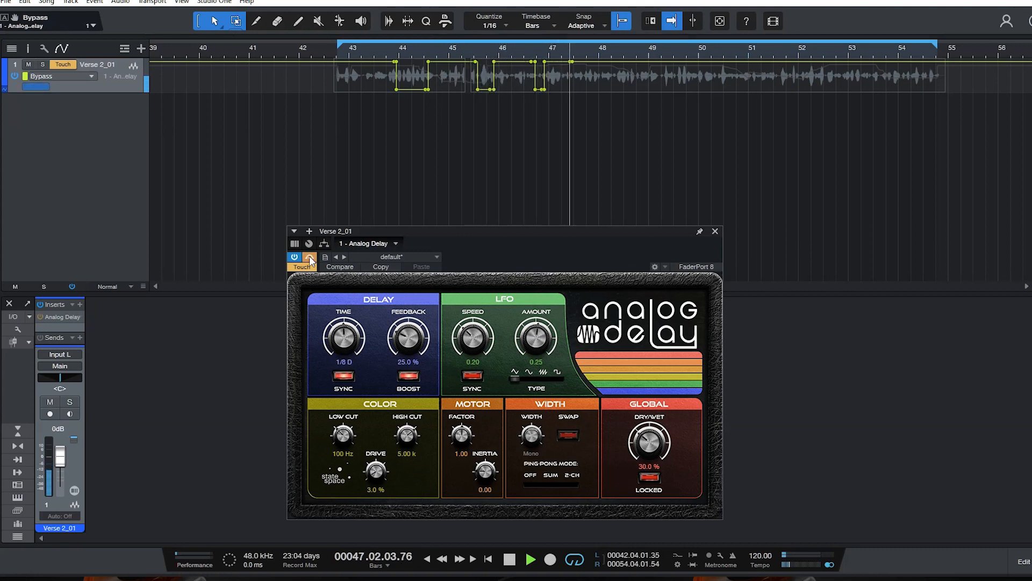
pyautogui.click(310, 257)
pyautogui.click(309, 258)
pyautogui.click(310, 258)
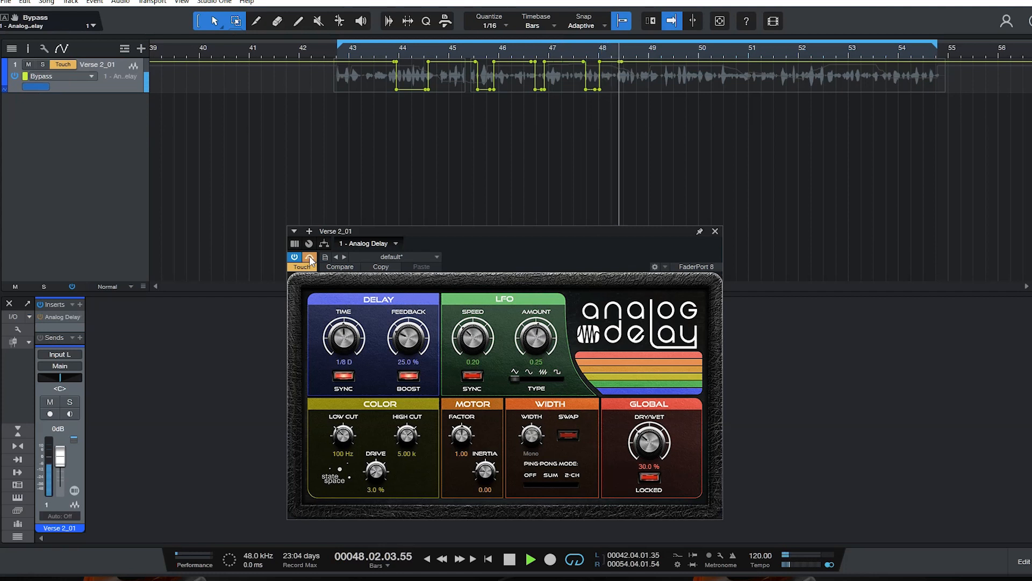
pyautogui.click(310, 257)
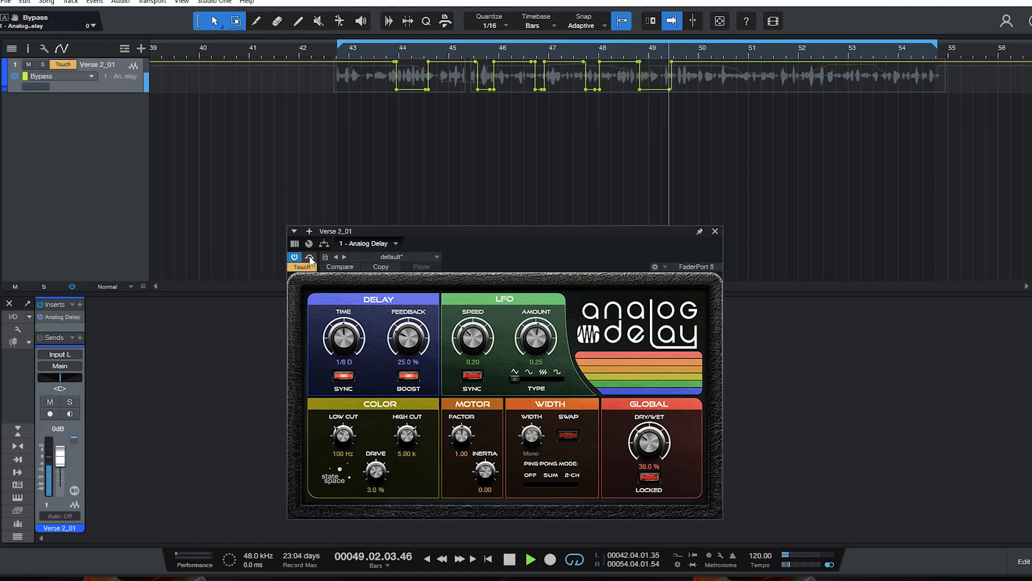
pyautogui.click(310, 257)
pyautogui.click(309, 257)
pyautogui.click(310, 257)
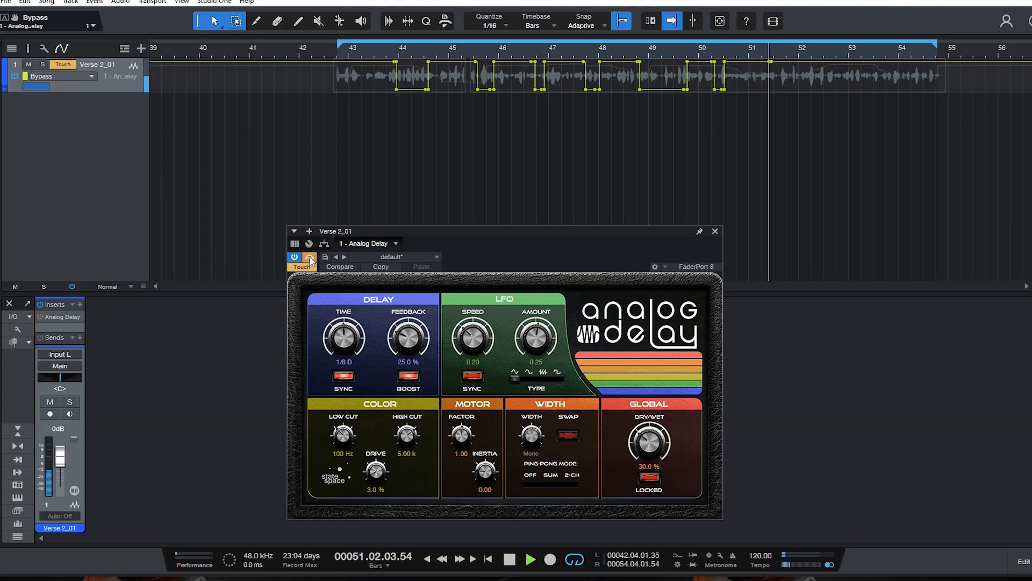
pyautogui.click(309, 258)
pyautogui.click(309, 257)
pyautogui.click(309, 258)
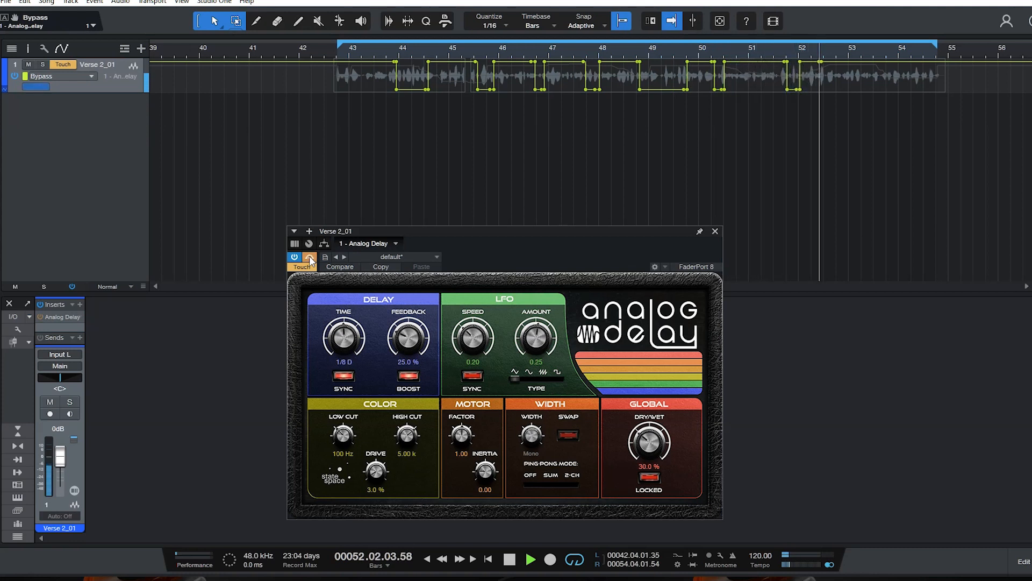
pyautogui.click(310, 258)
pyautogui.click(310, 258)
pyautogui.click(338, 259)
pyautogui.press('space')
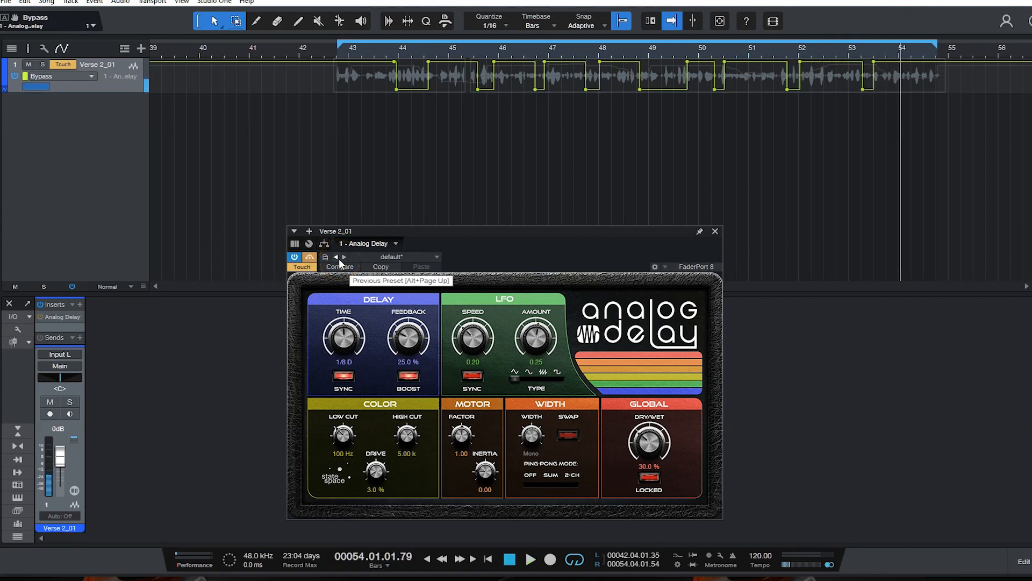
# Set the Analog Delay's automation mode to Read and play back the recorded bypass automation from the start of the vocal
pyautogui.press('KP_0')
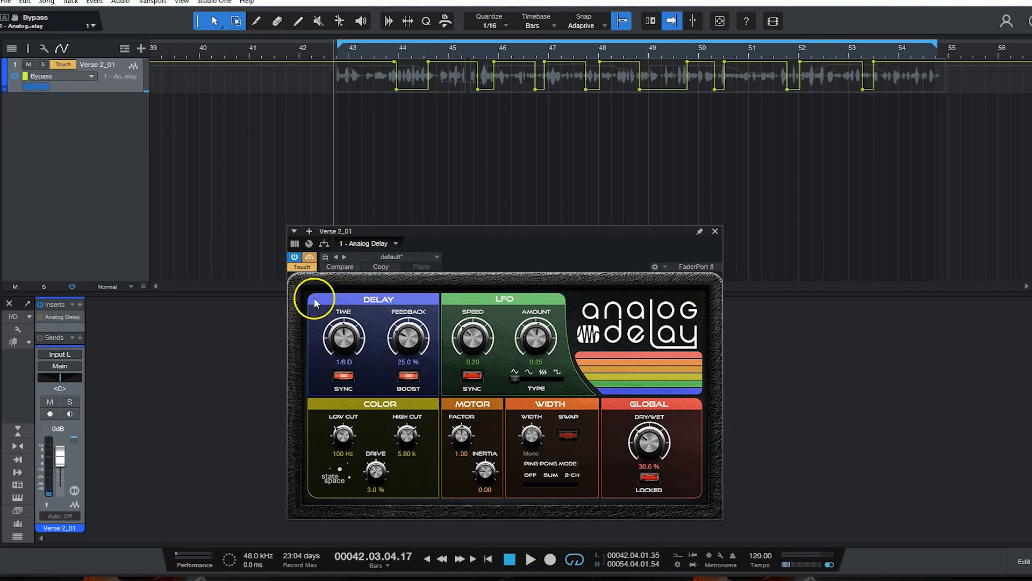
pyautogui.moveTo(471, 225)
pyautogui.mouseDown()
pyautogui.moveTo(557, 226)
pyautogui.moveTo(482, 227)
pyautogui.mouseUp()
pyautogui.click(323, 268)
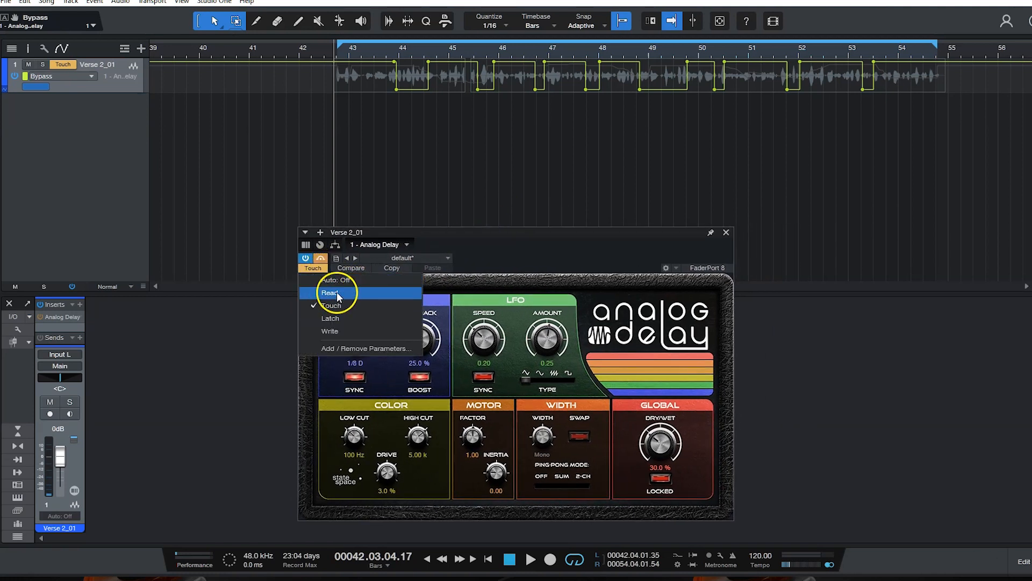
pyautogui.click(334, 292)
pyautogui.press('space')
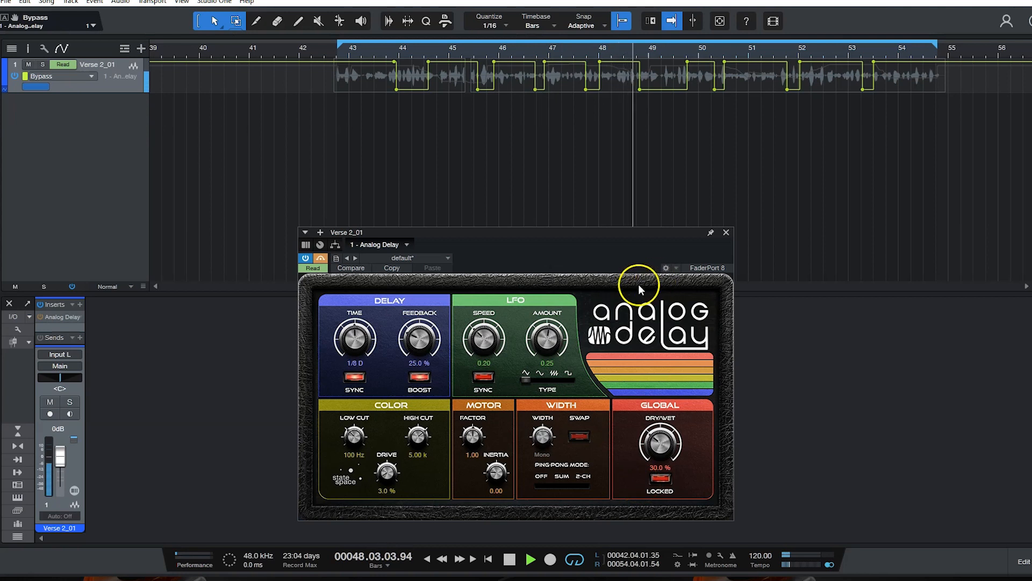
pyautogui.press('space')
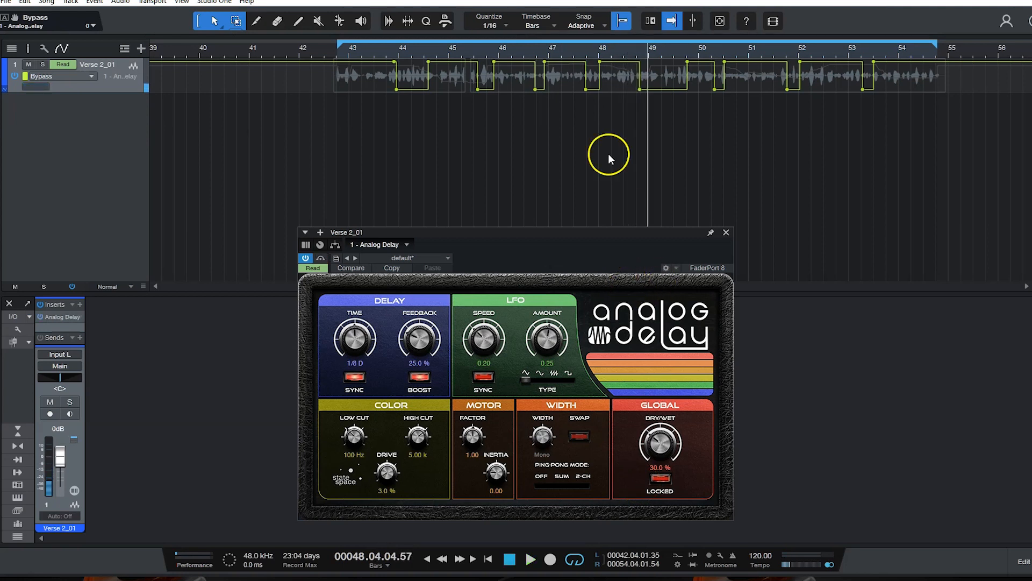
# Shorten the delay's active section in bar 49 by moving its ending bypass point earlier, to about the middle of the bar
pyautogui.moveTo(601, 66); pyautogui.dragTo(600, 62)
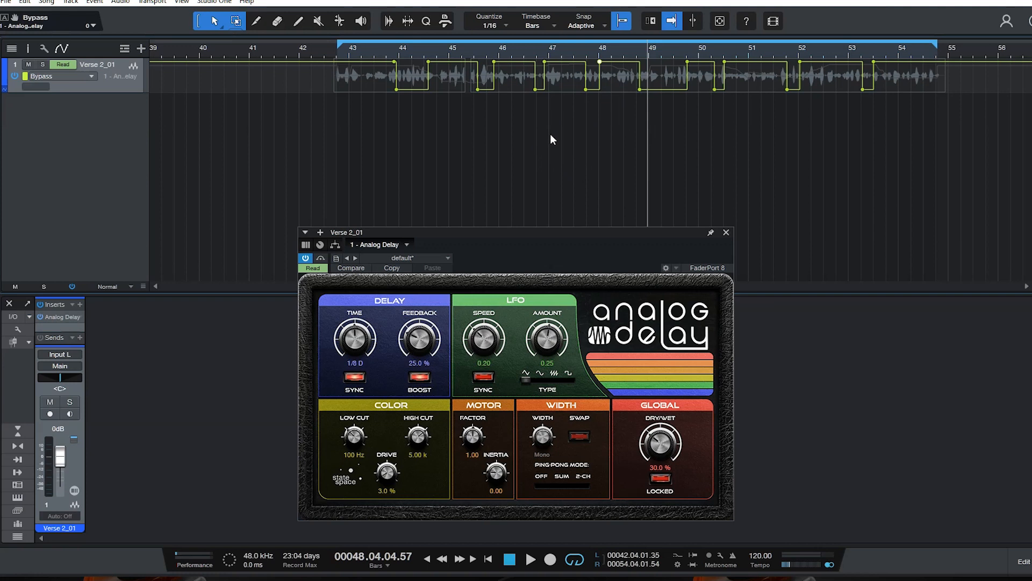
pyautogui.moveTo(600, 63)
pyautogui.moveTo(599, 63)
pyautogui.mouseDown()
pyautogui.moveTo(610, 64)
pyautogui.moveTo(596, 83)
pyautogui.moveTo(596, 69)
pyautogui.moveTo(618, 66)
pyautogui.moveTo(600, 65)
pyautogui.mouseUp()
pyautogui.moveTo(687, 63); pyautogui.dragTo(682, 64)
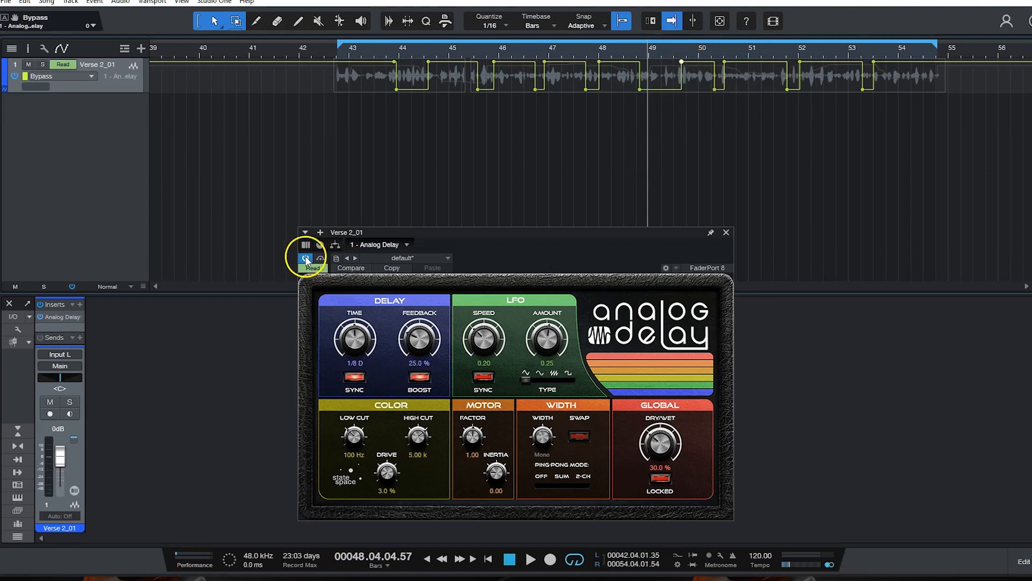
pyautogui.click(321, 259)
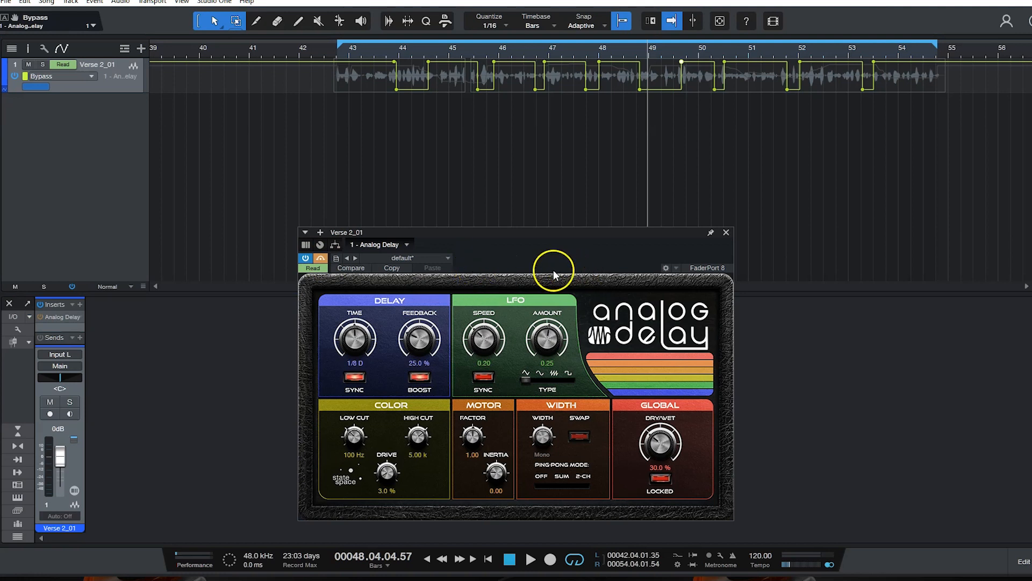
pyautogui.moveTo(681, 62); pyautogui.dragTo(671, 63)
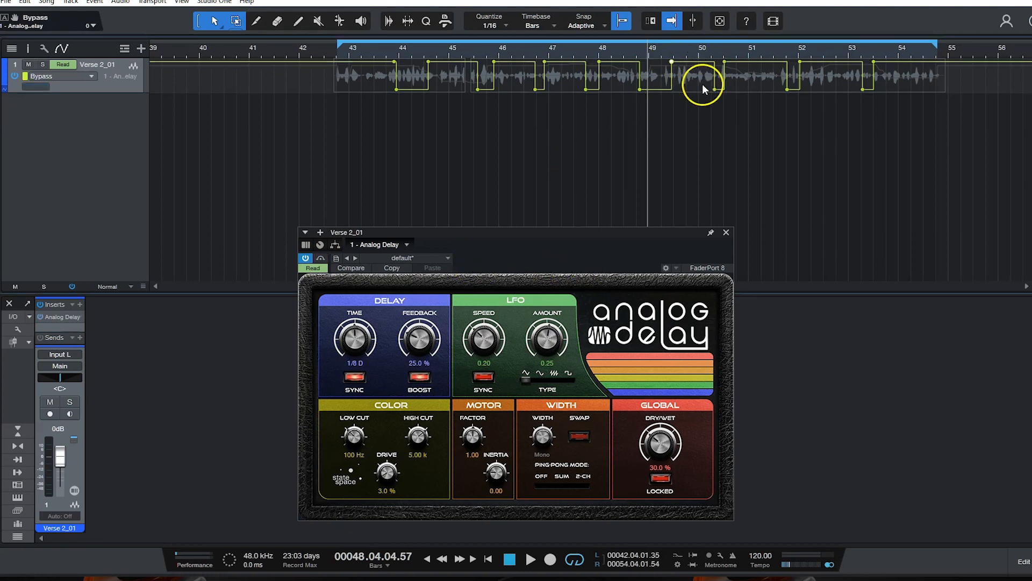
# Set the Verse 2_01 channel's automation mode to Read and play the vocal from its start with volume and bypass automation active
pyautogui.click(55, 516)
pyautogui.click(72, 444)
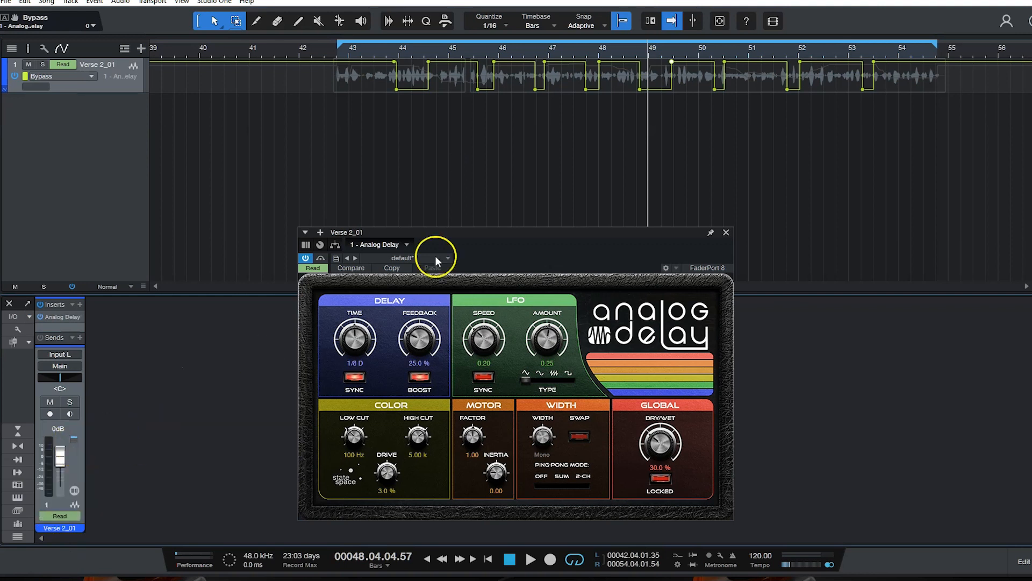
pyautogui.click(335, 48)
pyautogui.press('space')
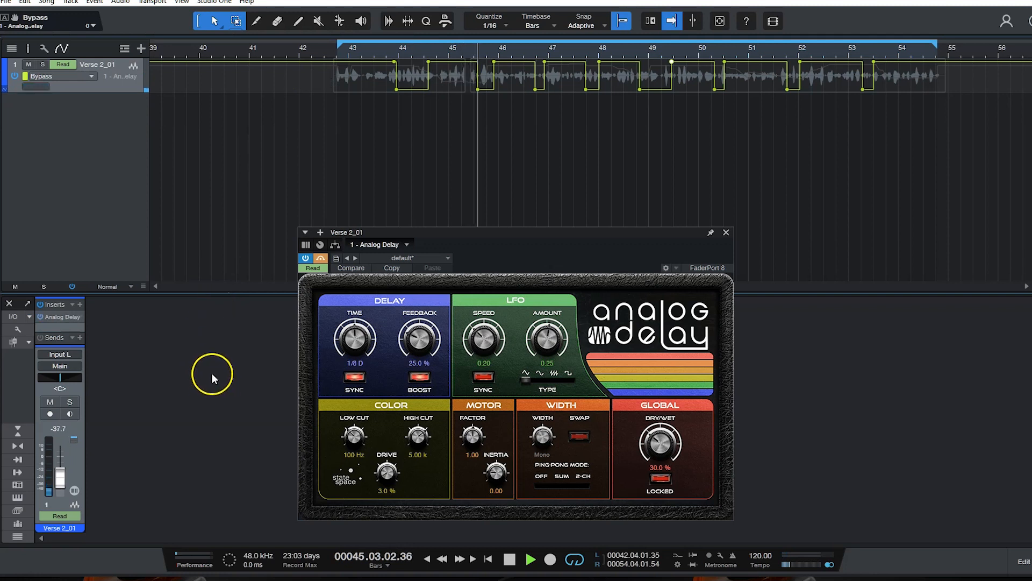
# View the Verse 2_01 track's automatable parameters in the Automation dialog, close it and stop playback
pyautogui.click(91, 74)
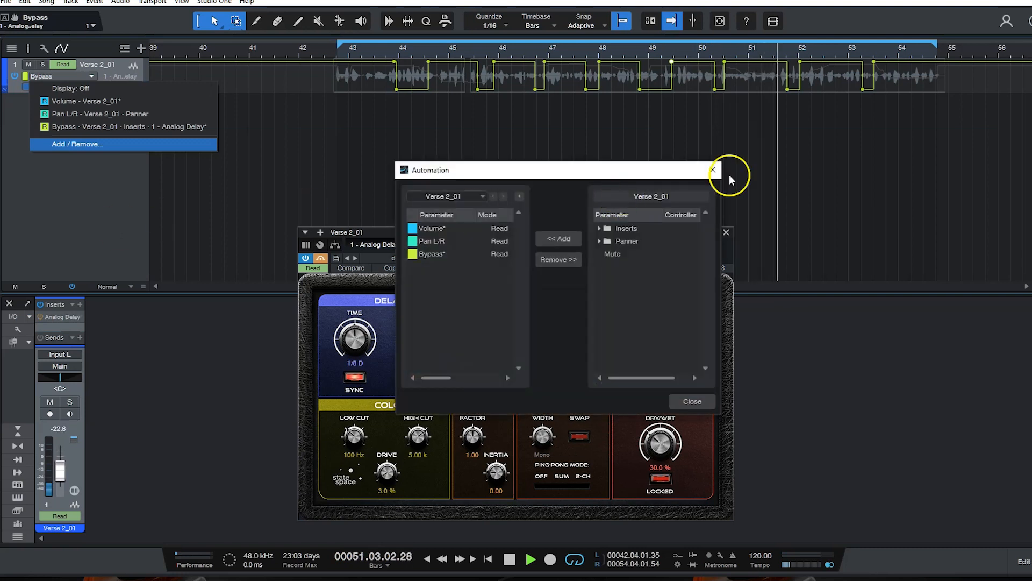
pyautogui.click(712, 170)
pyautogui.click(92, 190)
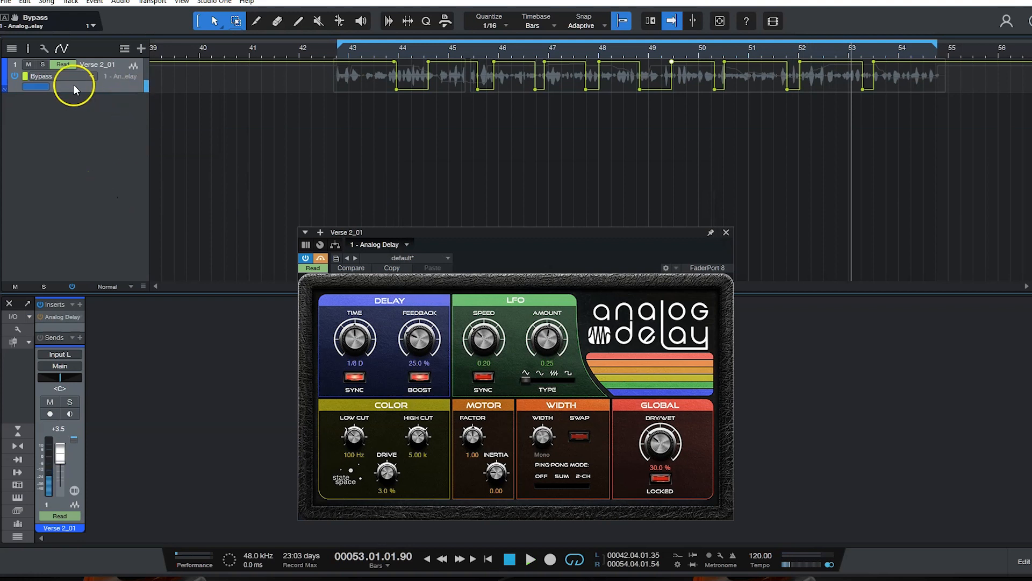
# Display the Verse 2_01 track's Volume automation envelope, followed by its Pan L/R envelope
pyautogui.click(92, 76)
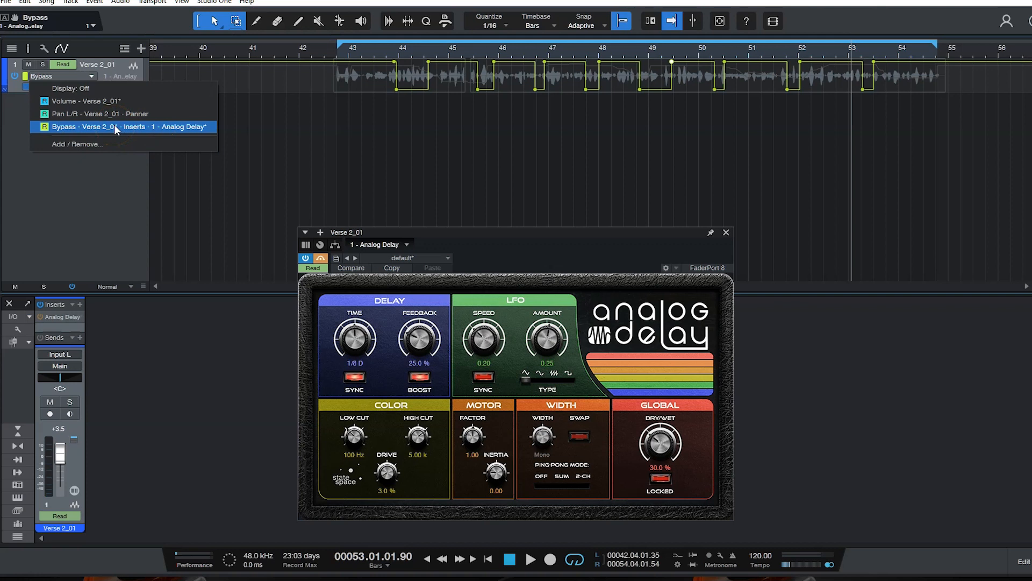
pyautogui.click(117, 105)
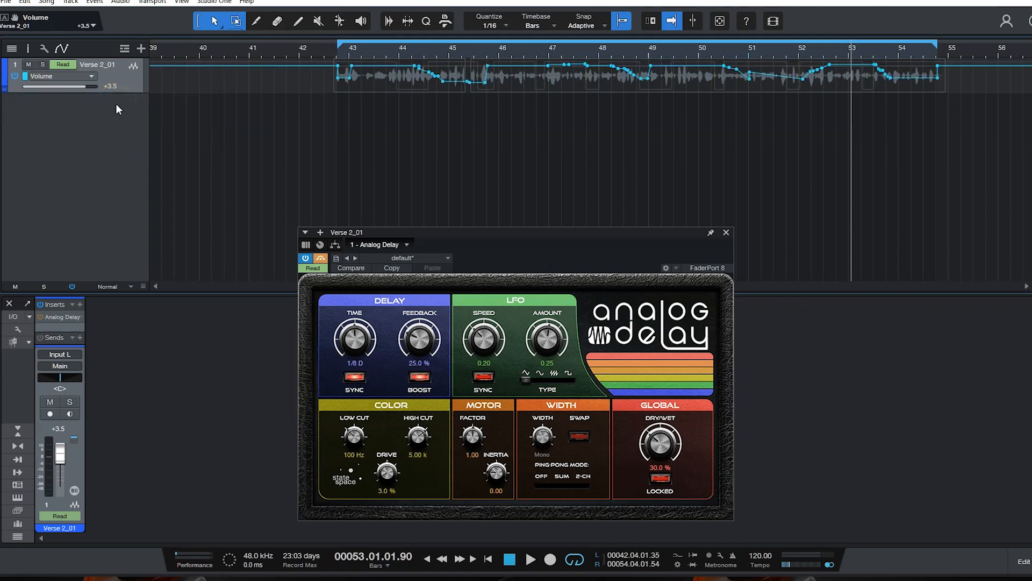
pyautogui.click(95, 76)
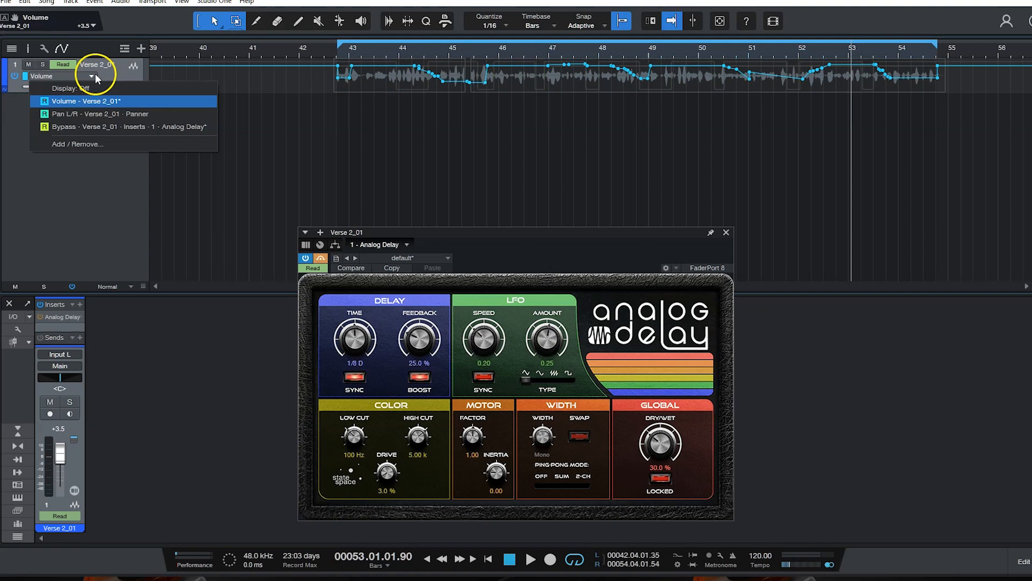
pyautogui.click(97, 111)
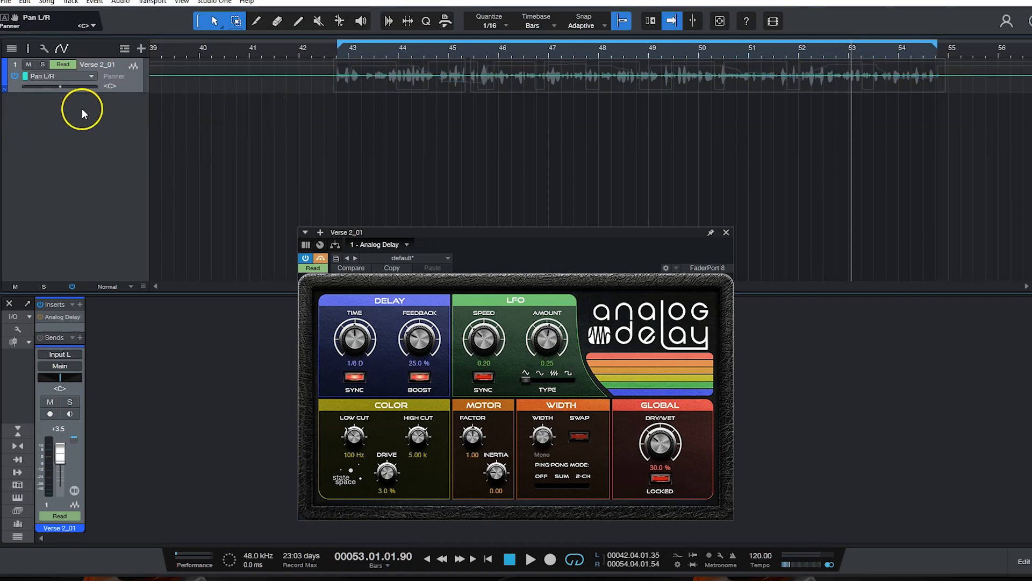